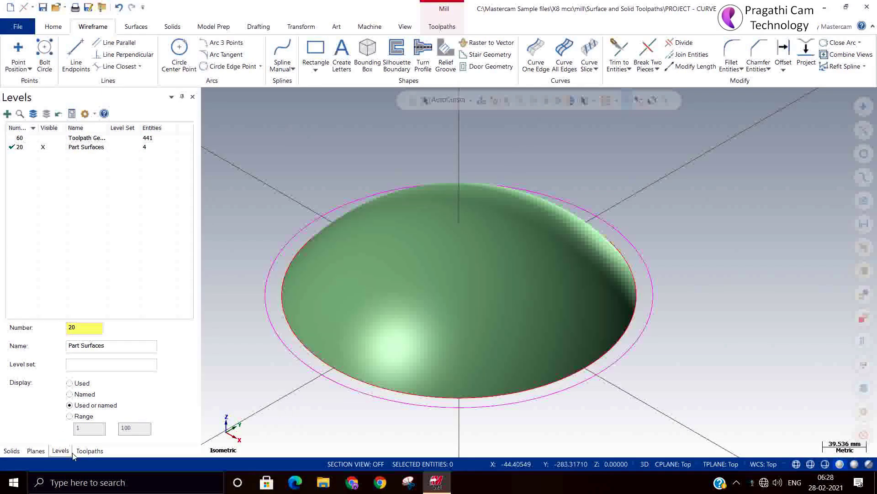
# - Show the Toolpaths manager and expand Mill toolpaths > Surface rough for the machine group
pyautogui.click(88, 451)
pyautogui.rightClick(71, 185)
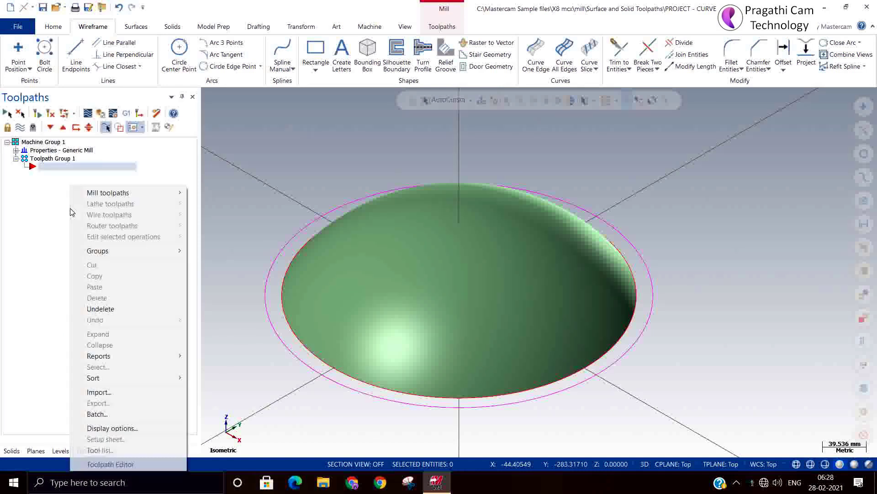
pyautogui.moveTo(132, 194)
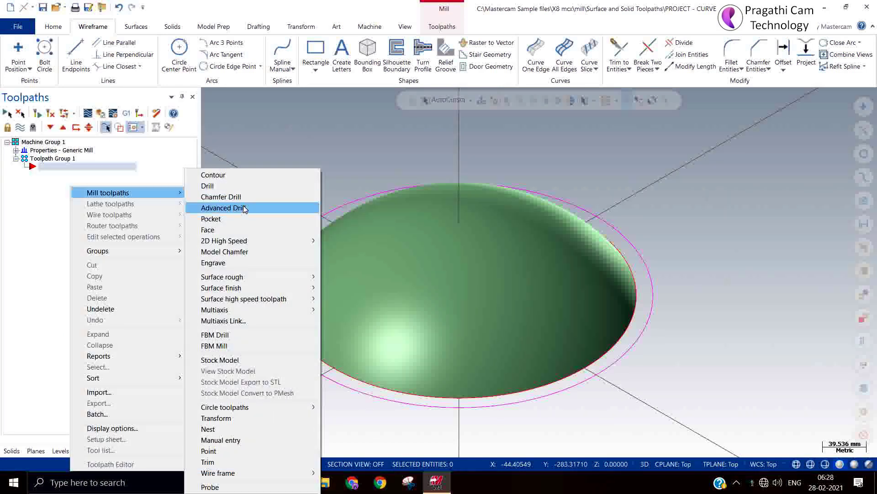
pyautogui.moveTo(257, 277)
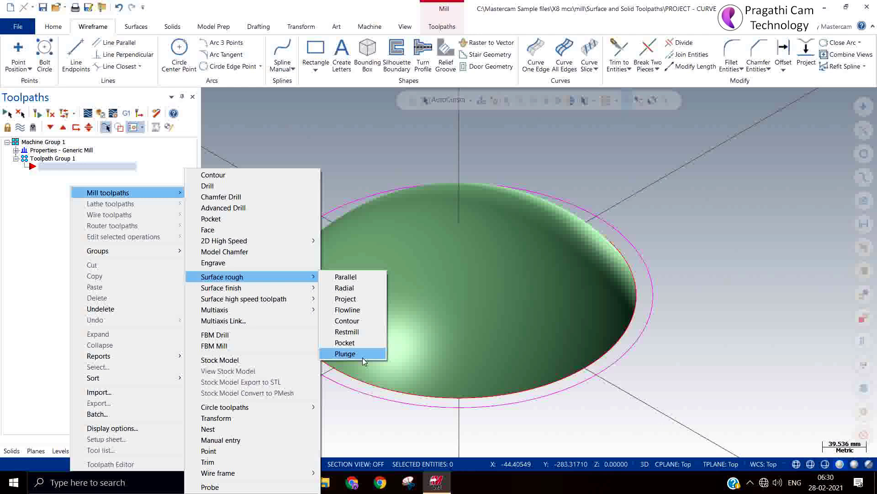
# - Dismiss the toolpath menu and return the view to isometric
pyautogui.click(686, 300)
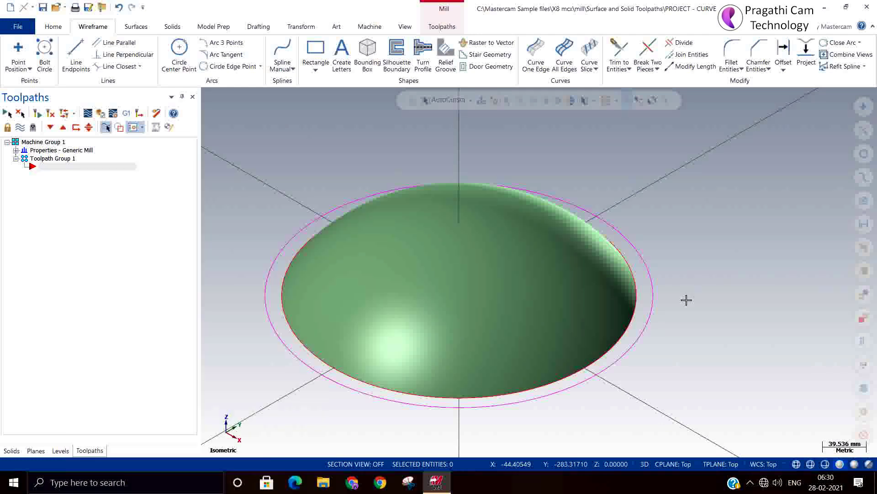
pyautogui.rightClick(686, 300)
pyautogui.click(704, 206)
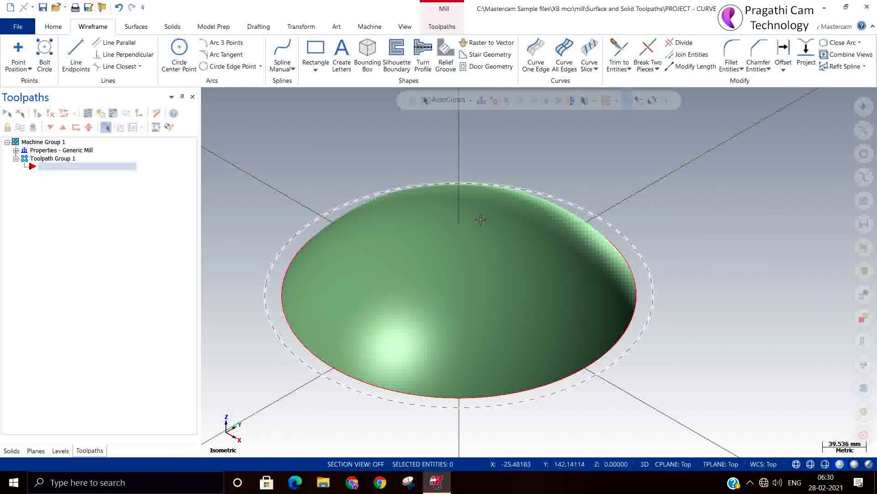
# - In the machine group's Stock Setup, make the stock Cylindrical with its axis along Z
pyautogui.click(16, 150)
pyautogui.click(54, 174)
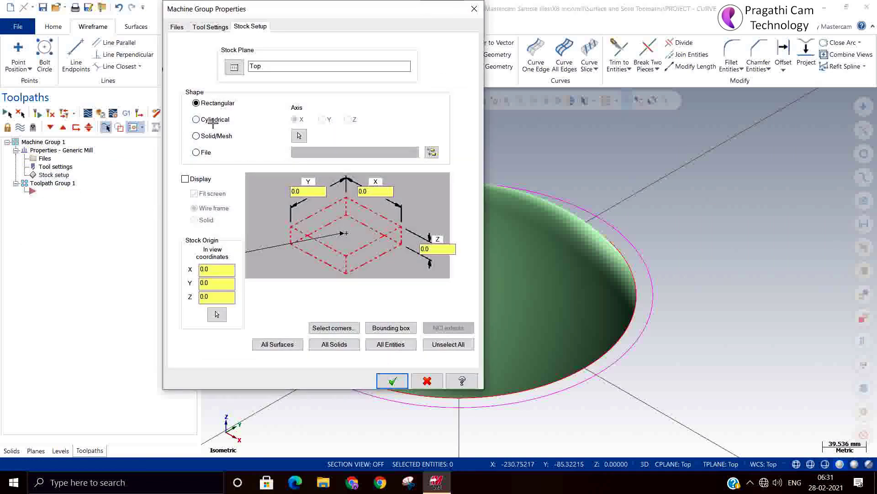
pyautogui.press('Down')
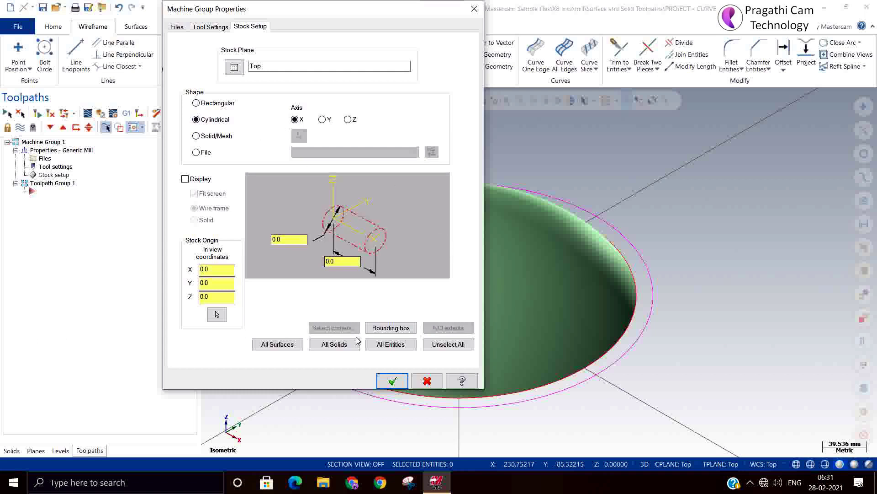
pyautogui.click(348, 119)
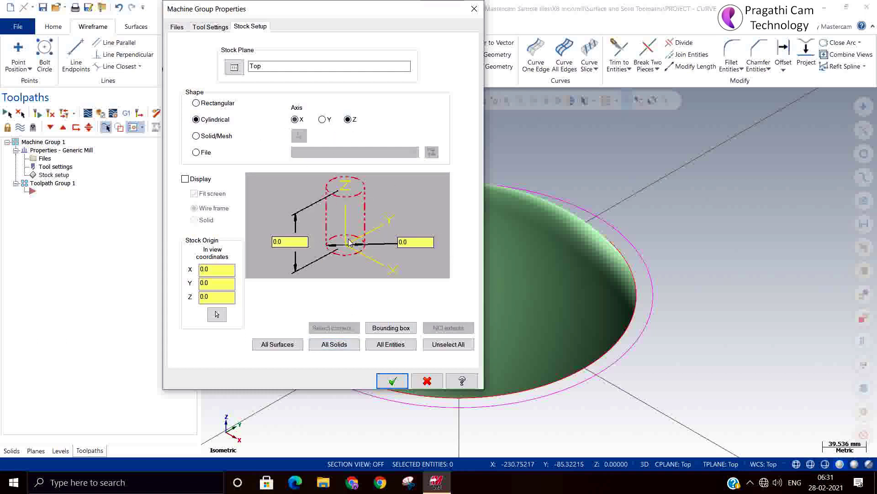
# - Size the stock from a bounding cylinder around the dome surface
pyautogui.click(389, 328)
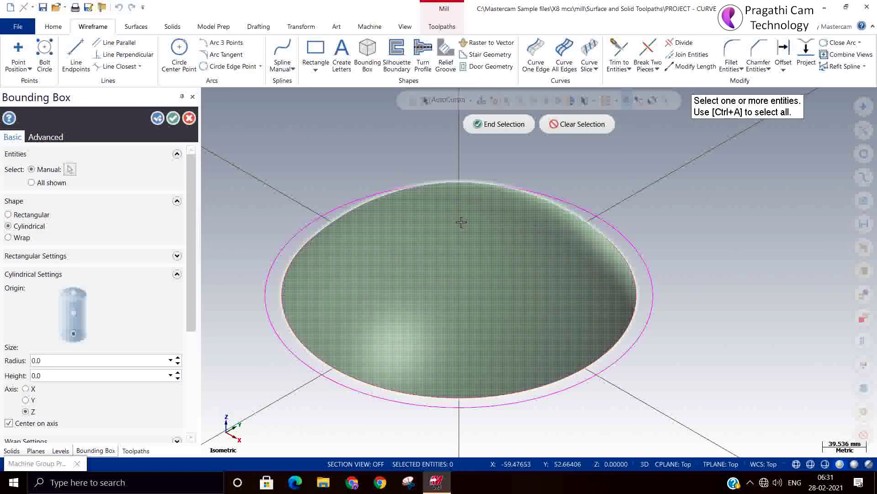
pyautogui.click(462, 222)
pyautogui.click(499, 124)
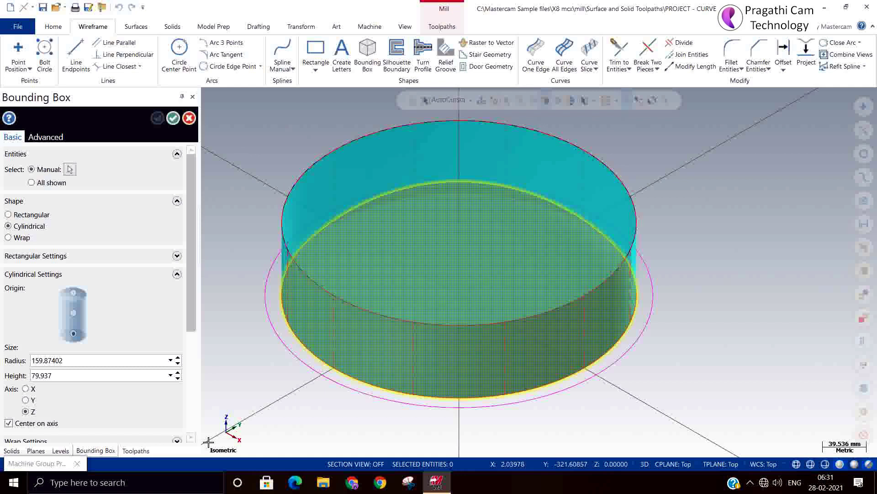
# - Set the cylinder radius to 160 and height to 80, then apply the stock
pyautogui.click(91, 364)
pyautogui.write('1')
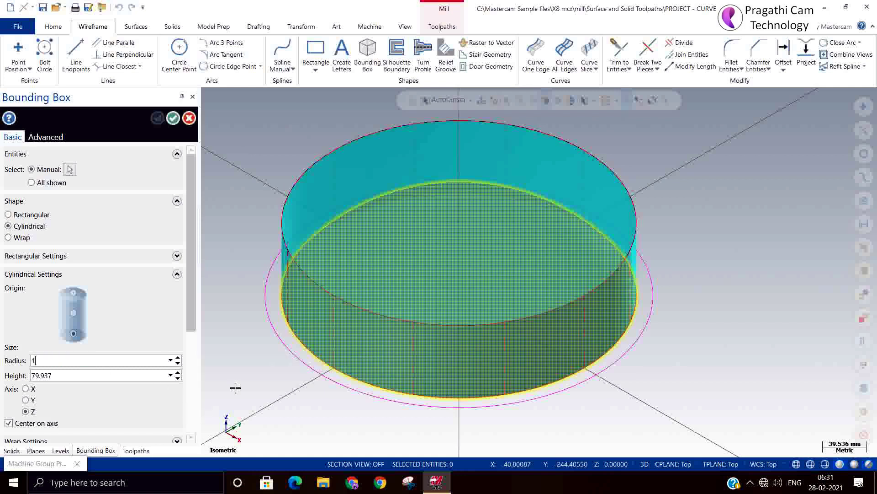
pyautogui.write('60.0')
pyautogui.click(79, 375)
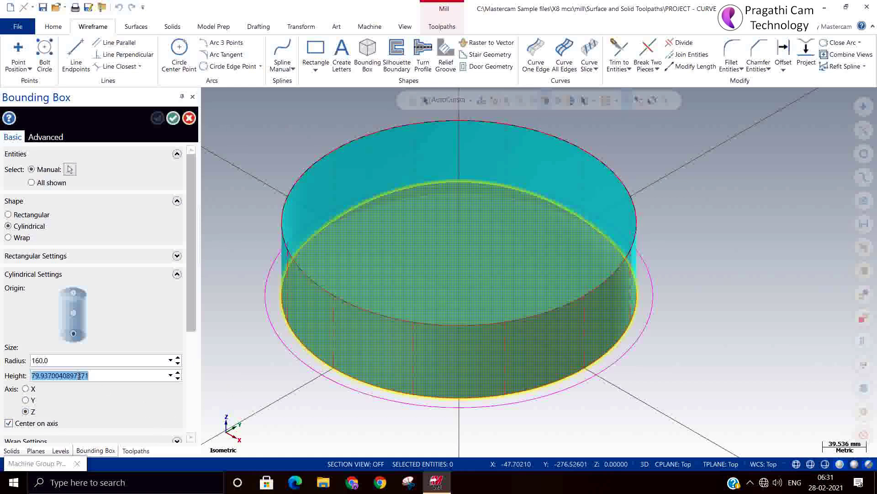
pyautogui.write('80.0')
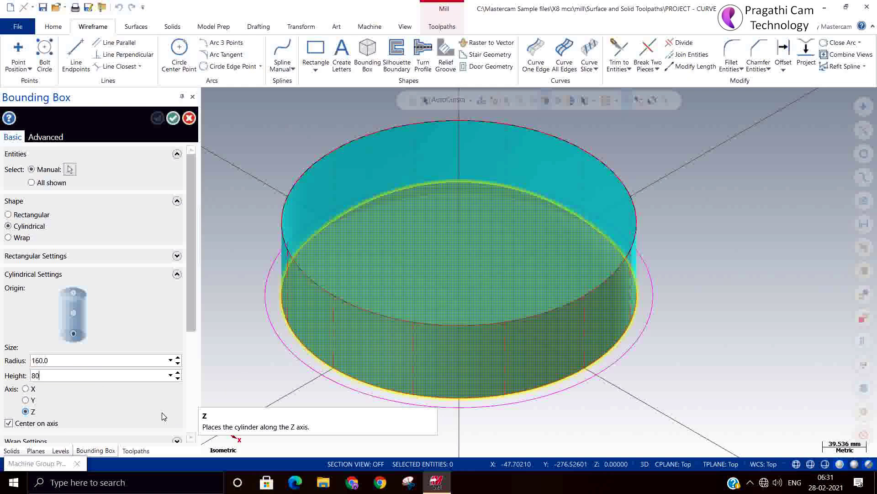
pyautogui.click(173, 118)
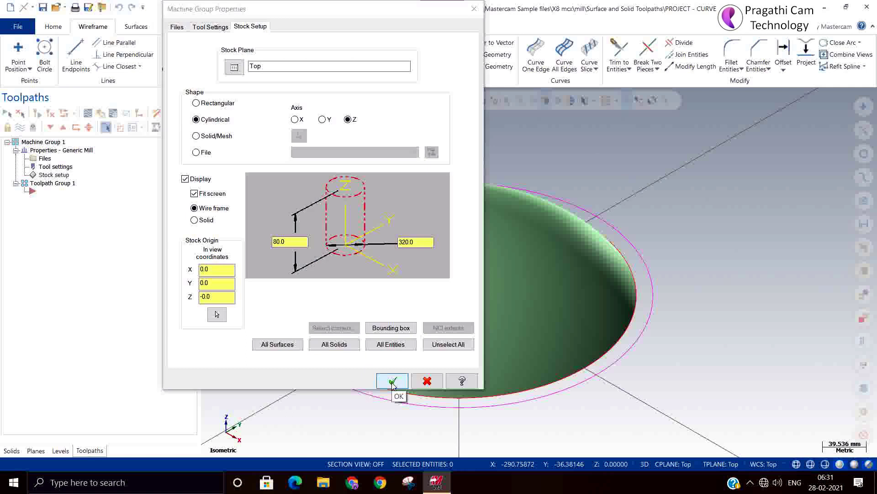
pyautogui.click(392, 381)
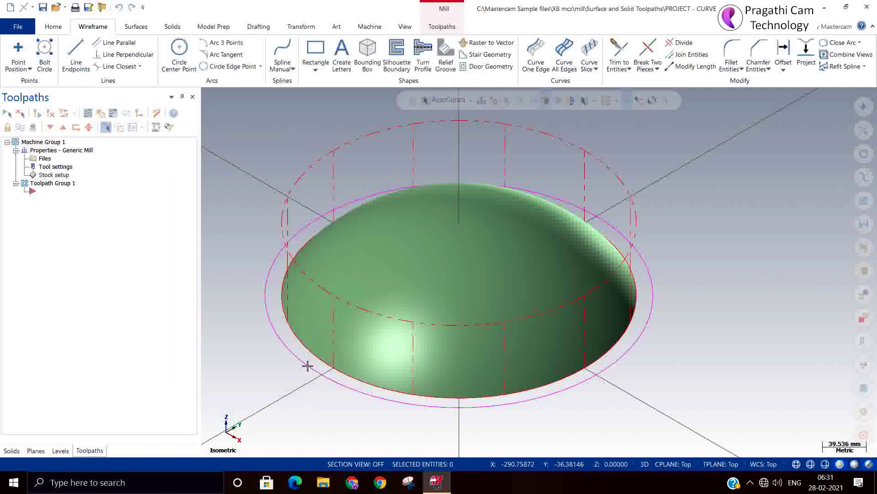
pyautogui.moveTo(294, 365)
pyautogui.mouseDown(button='middle')
pyautogui.moveTo(305, 309)
pyautogui.moveTo(292, 355)
pyautogui.mouseUp(button='middle')
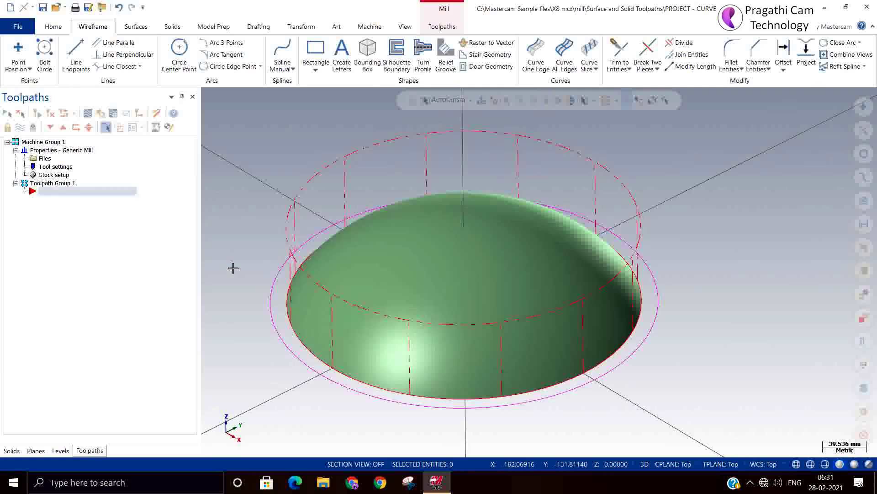
# - Return to isometric view and create a Surface rough Plunge toolpath
pyautogui.rightClick(308, 147)
pyautogui.click(331, 252)
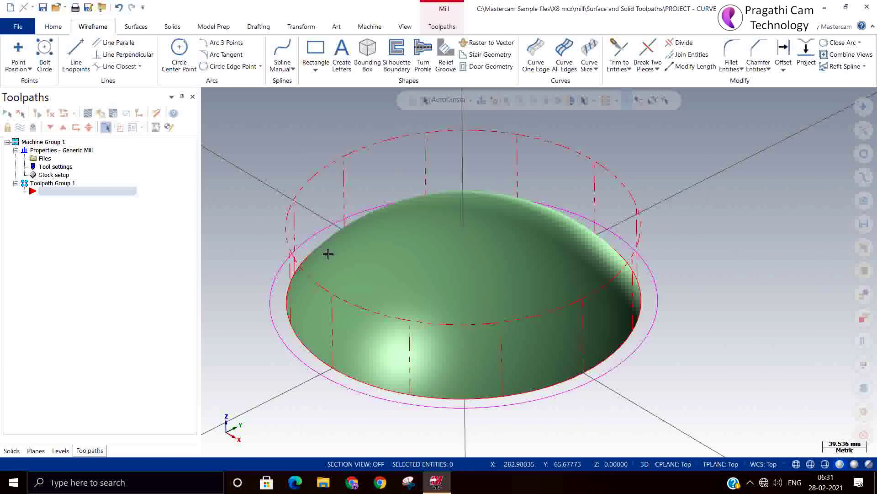
pyautogui.rightClick(62, 237)
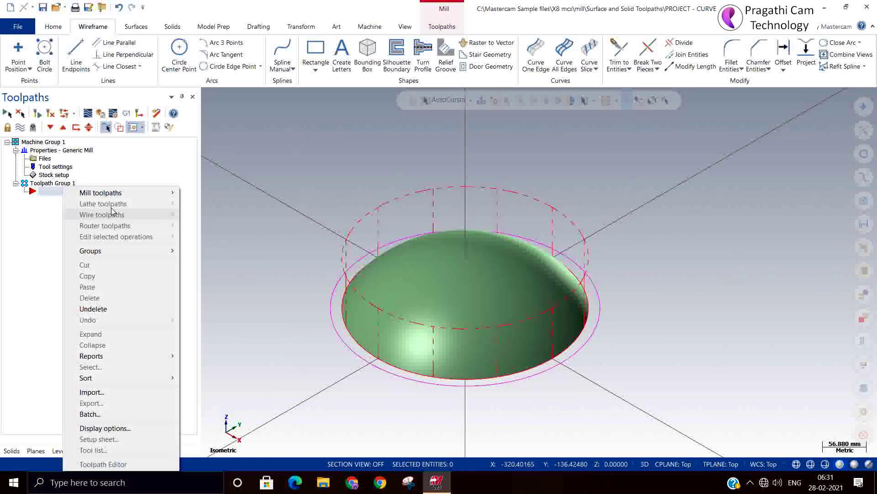
pyautogui.moveTo(137, 195)
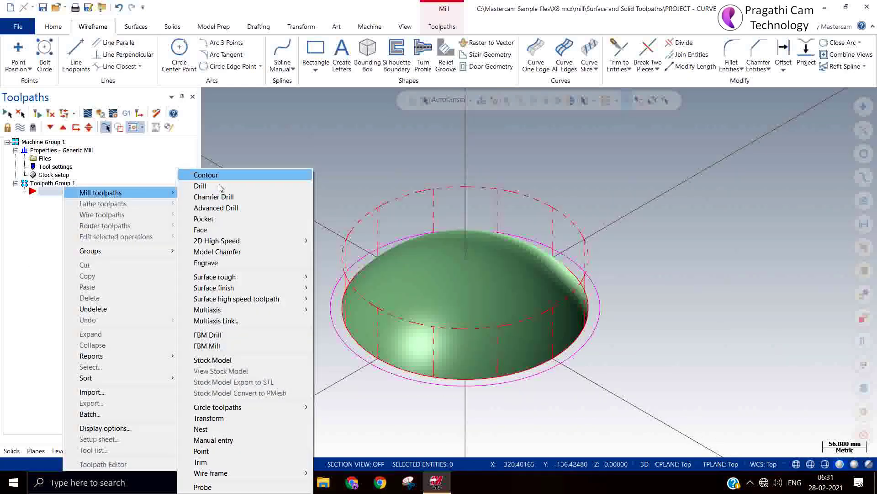
pyautogui.moveTo(241, 279)
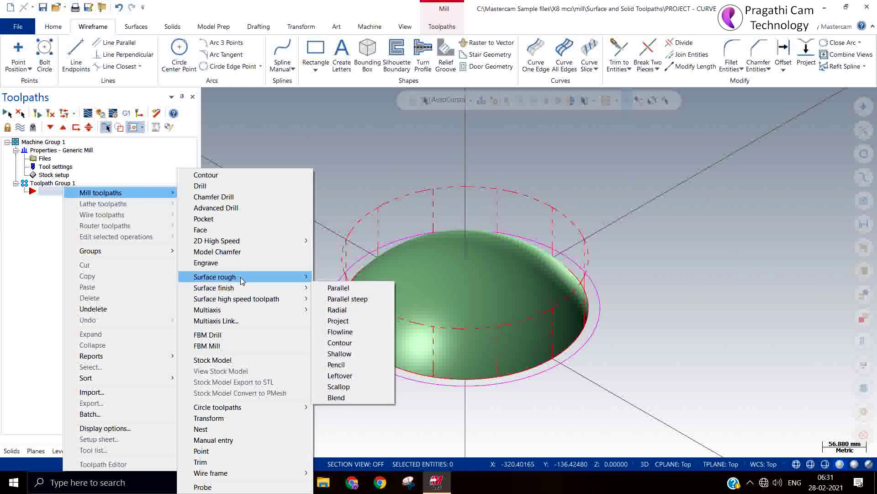
pyautogui.click(346, 353)
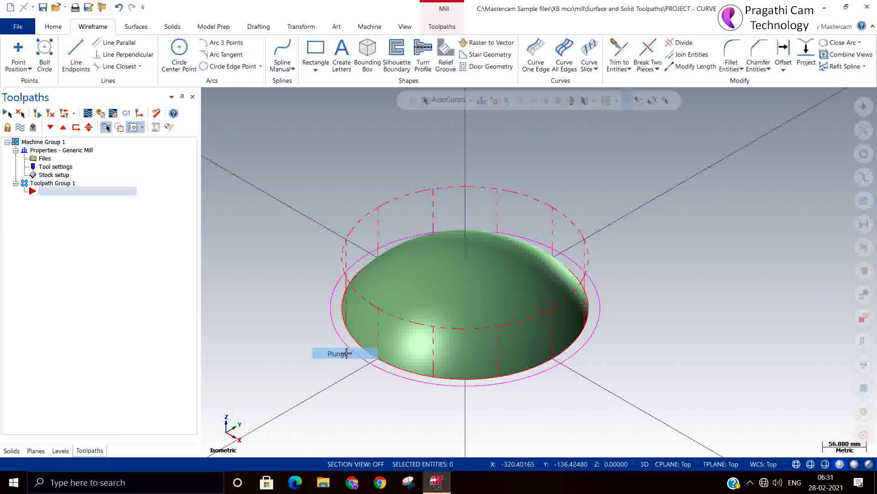
# - Select the dome as the drive surface and accept the selection
pyautogui.click(392, 332)
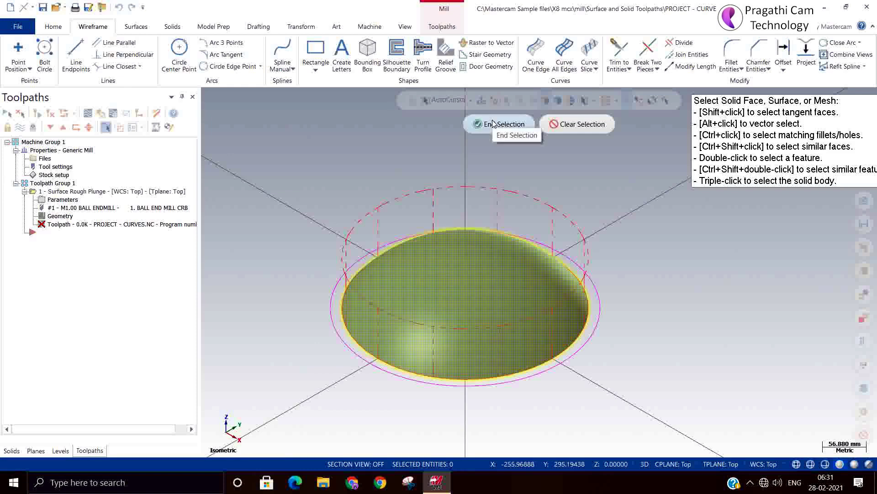
pyautogui.click(494, 123)
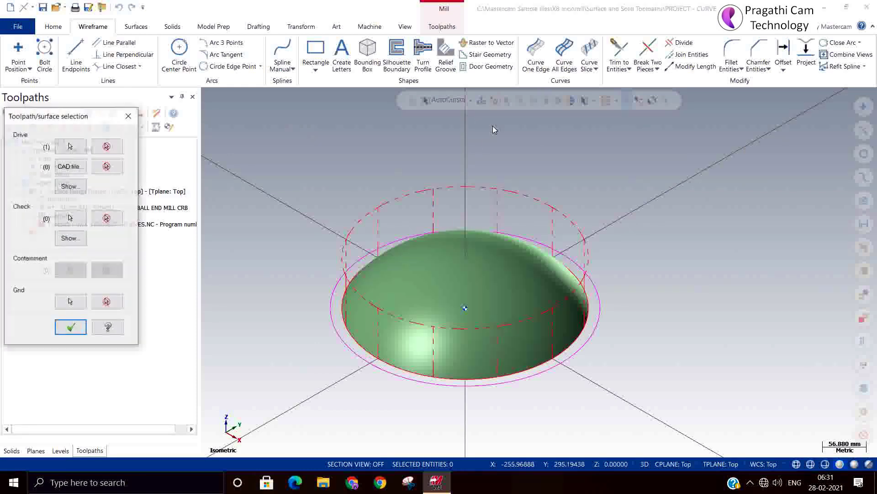
pyautogui.click(71, 327)
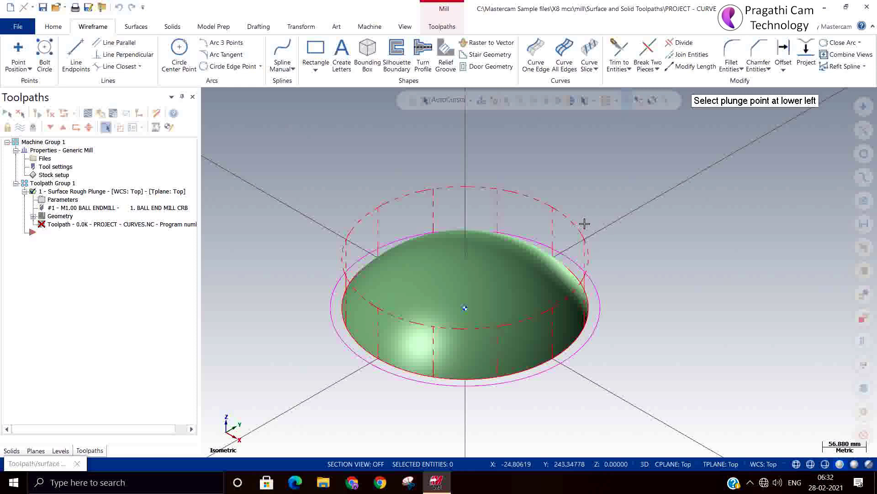
pyautogui.press('Escape')
pyautogui.press('Escape')
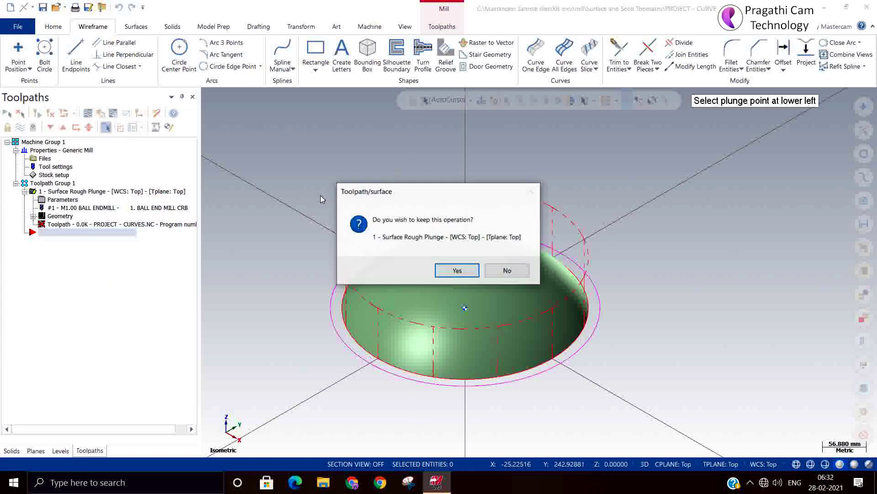
pyautogui.click(508, 271)
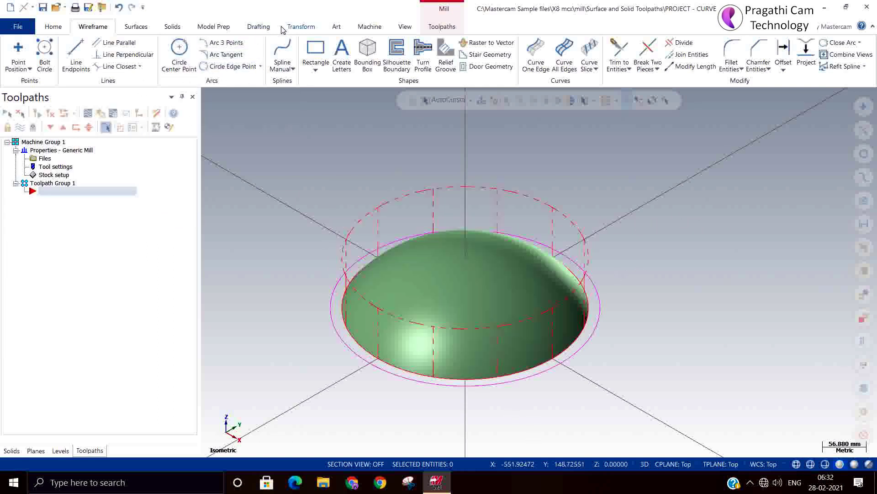
pyautogui.click(298, 27)
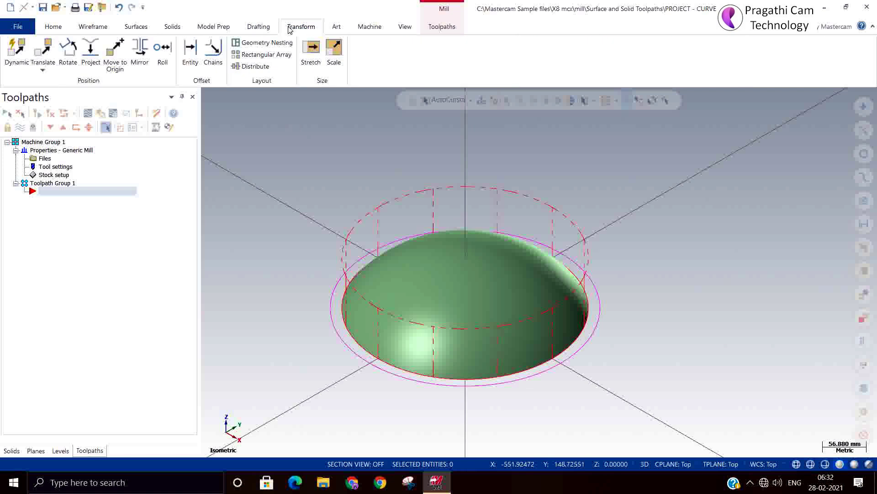
pyautogui.click(111, 27)
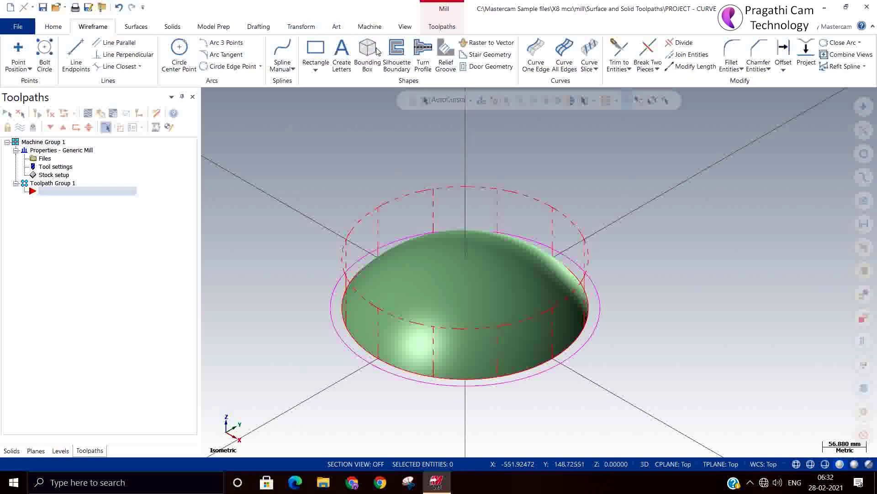
# - Build the bounding box from the dome with its Z height set to 80
pyautogui.click(447, 263)
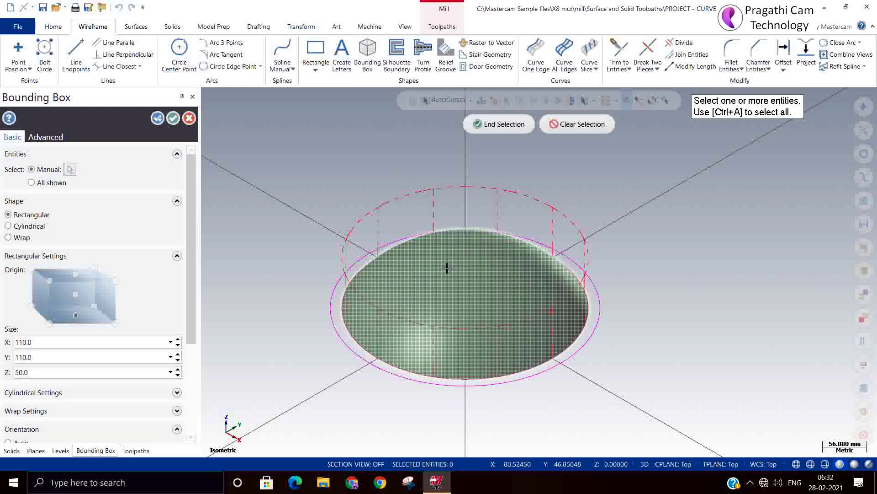
pyautogui.click(504, 125)
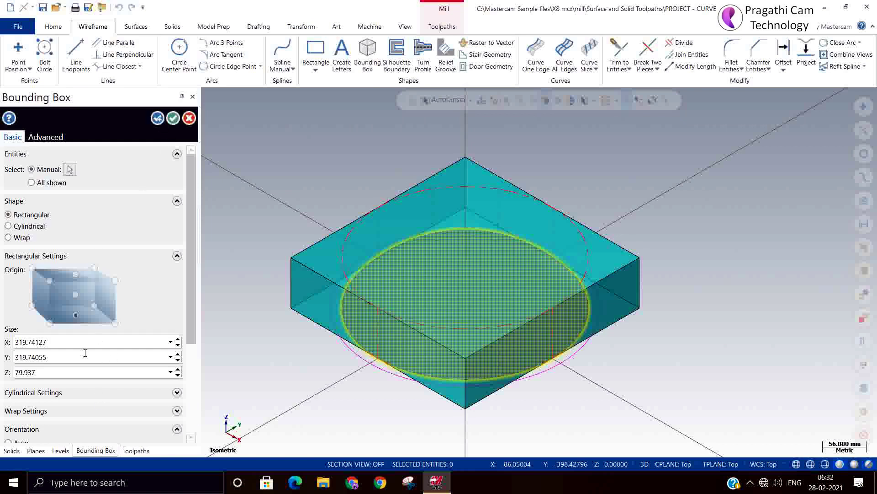
pyautogui.click(71, 371)
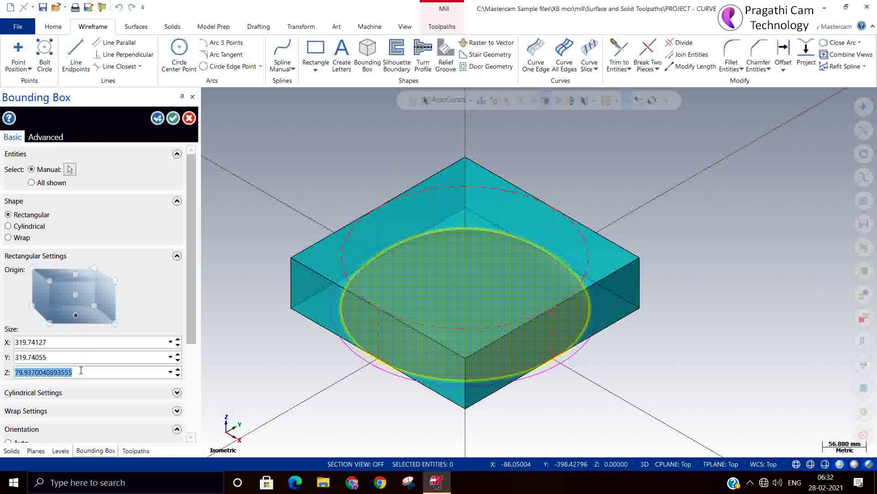
pyautogui.write('80')
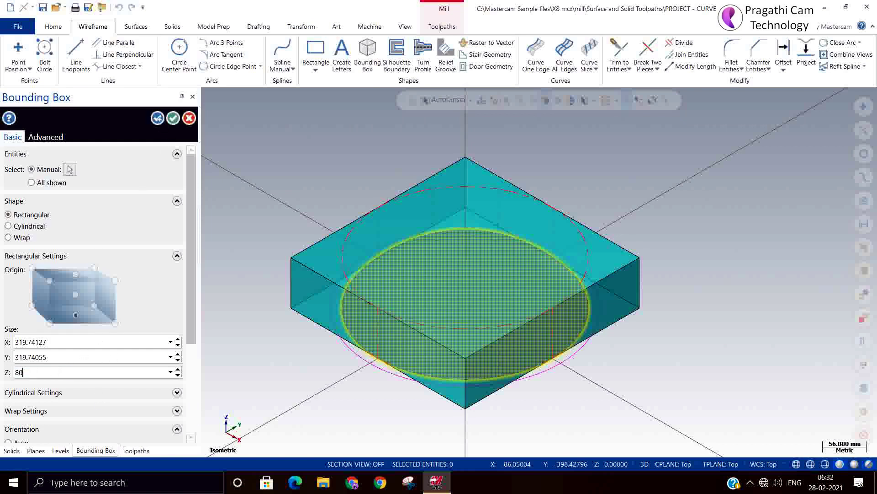
pyautogui.click(50, 341)
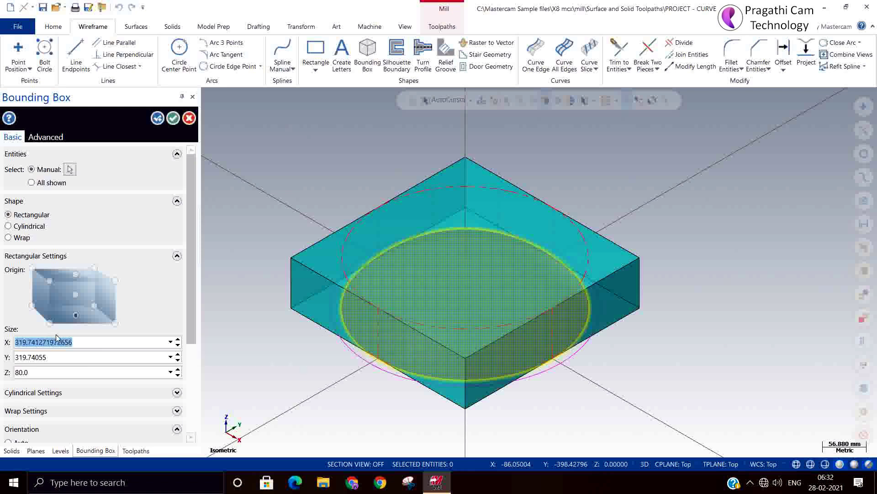
pyautogui.click(172, 118)
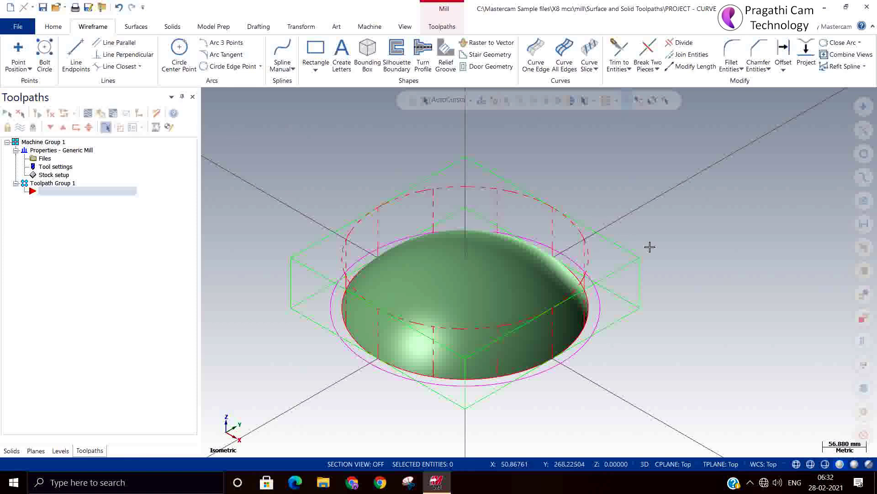
# - Create a Surface rough Plunge toolpath in Toolpath Group 1 on the dome surface
pyautogui.click(441, 27)
pyautogui.rightClick(106, 221)
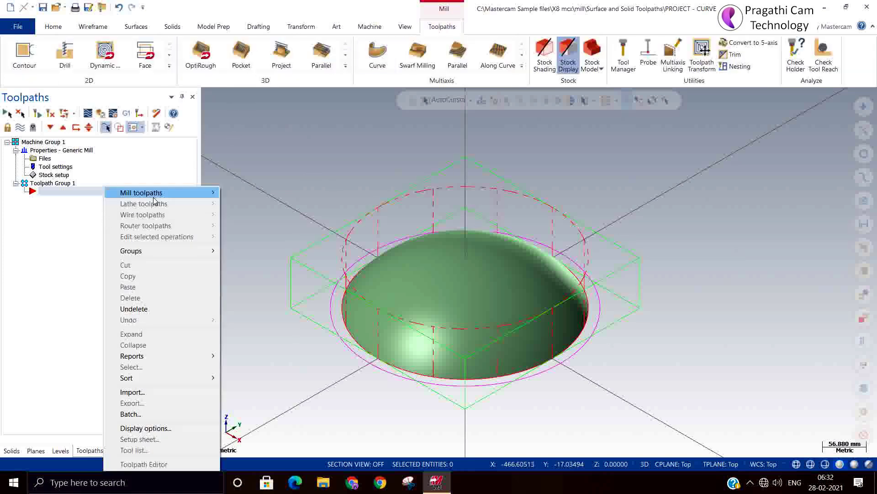
pyautogui.moveTo(156, 192)
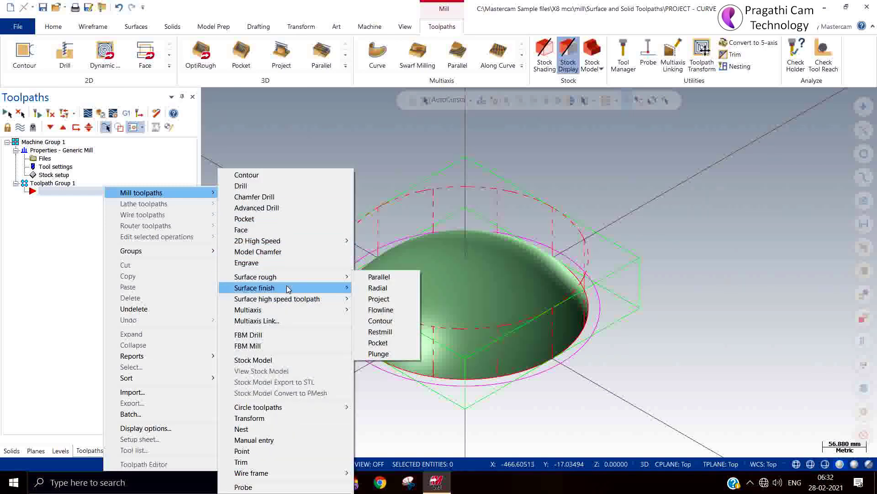
pyautogui.moveTo(313, 275)
pyautogui.click(388, 353)
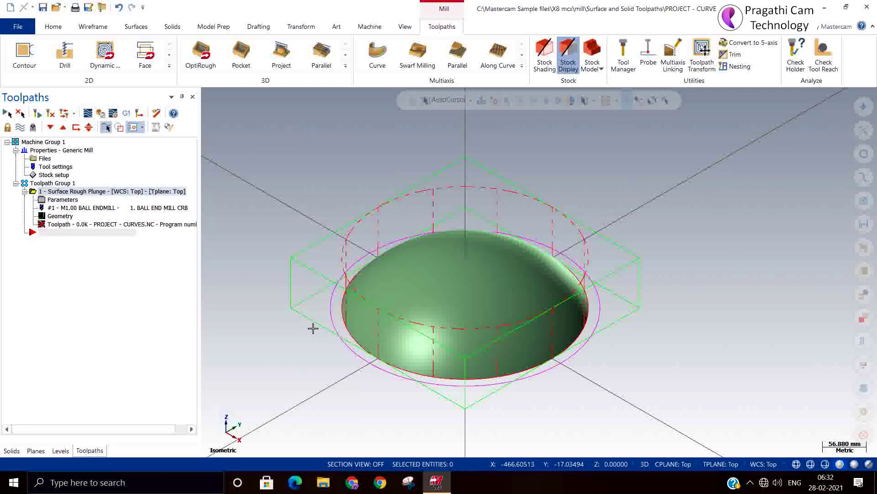
pyautogui.click(409, 250)
pyautogui.press('Return')
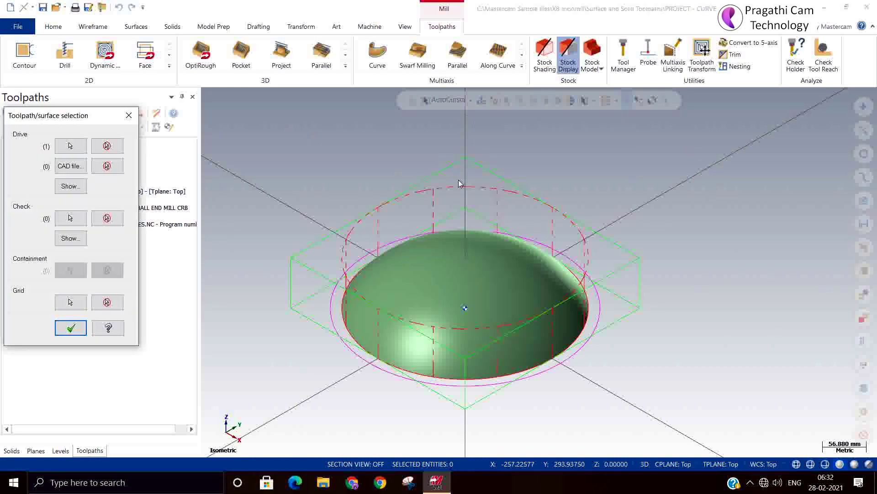
# - Pick the plunge grid from the stock box's lower-left to its upper-right corner
pyautogui.click(71, 302)
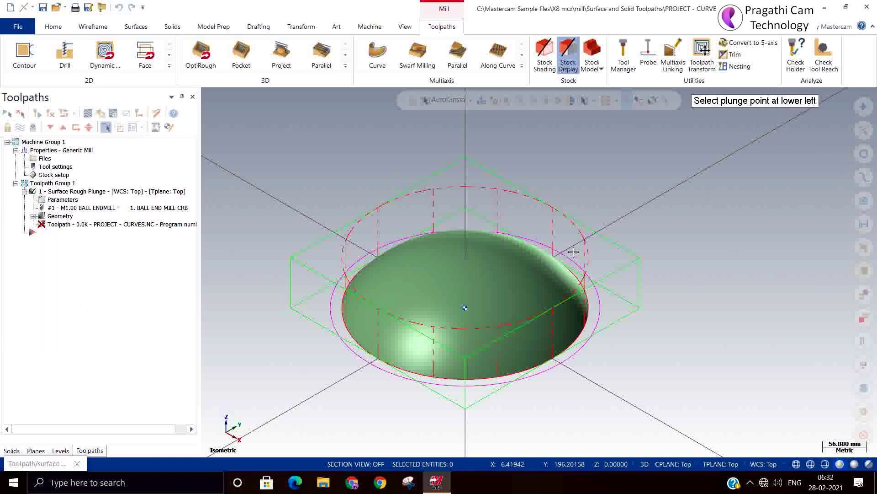
pyautogui.click(292, 309)
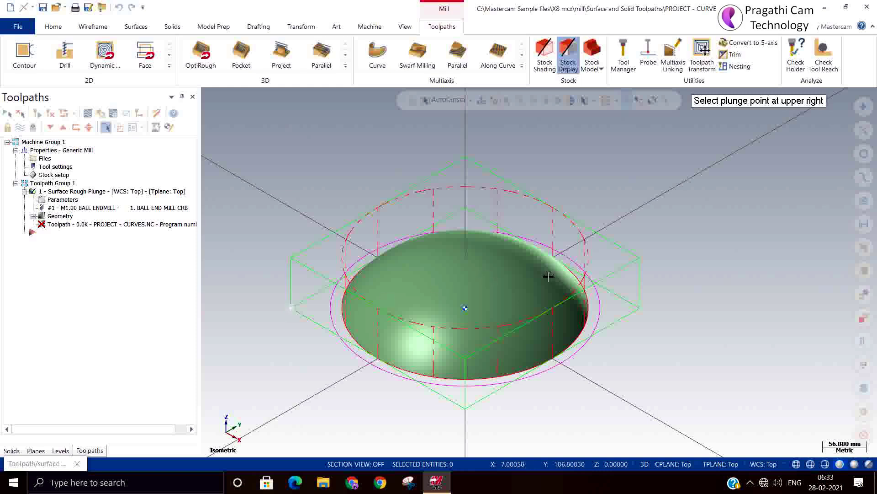
pyautogui.click(640, 260)
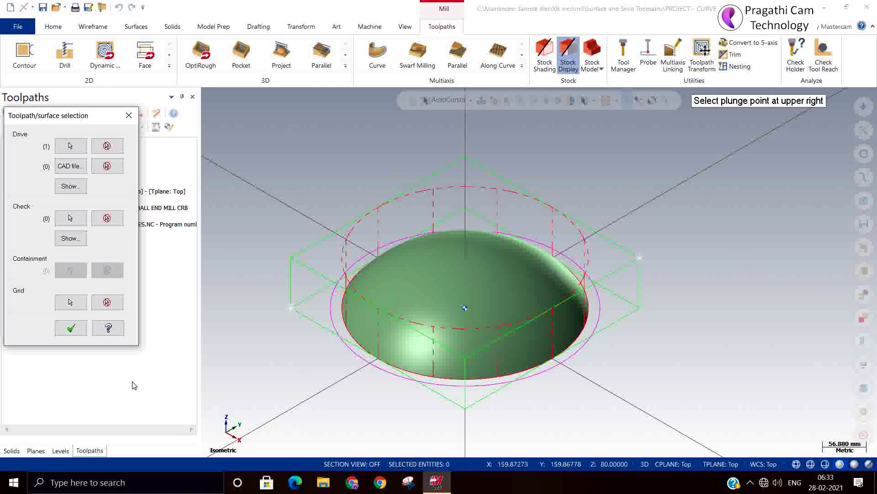
# - Accept the selections, move the parameters dialog aside, and delete the default ball end mill
pyautogui.click(68, 329)
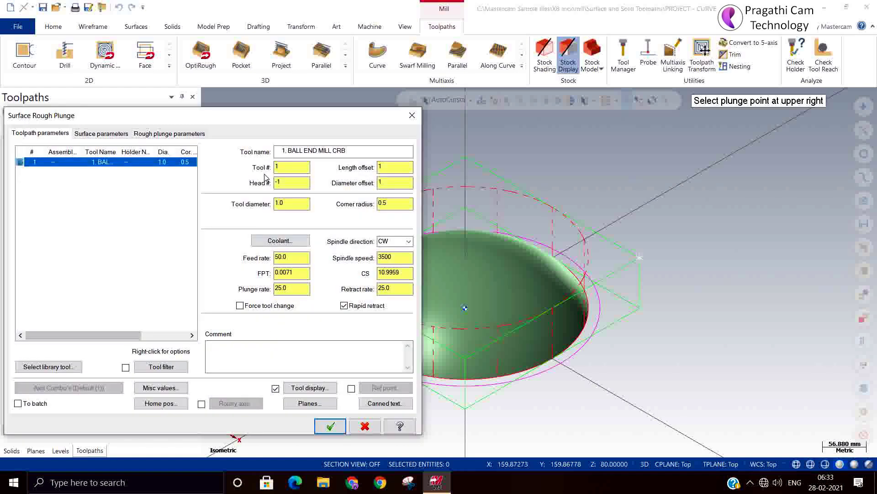
pyautogui.moveTo(268, 126); pyautogui.dragTo(334, 50)
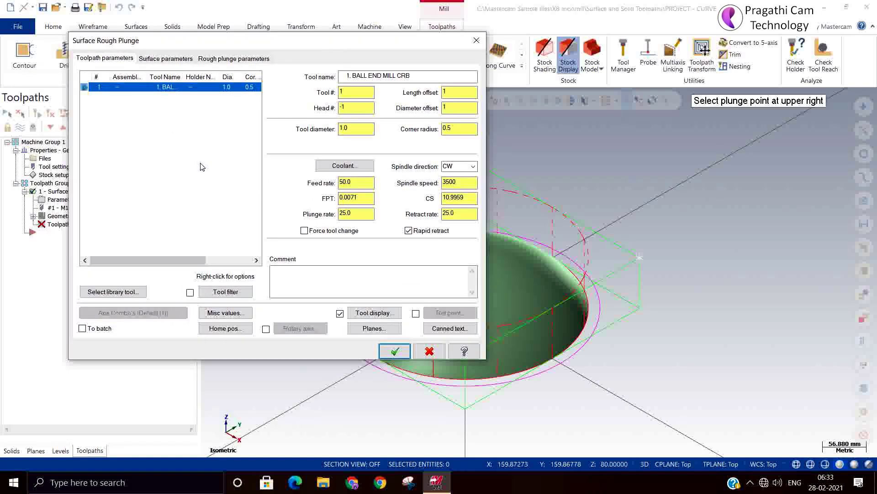
pyautogui.press('Delete')
pyautogui.click(160, 222)
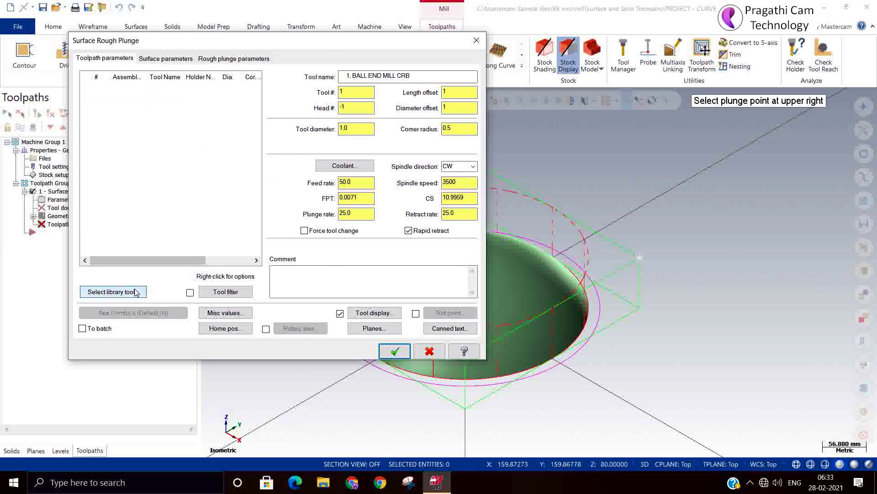
# - Browse the Mill_mm tool library and open its Tool List Filter
pyautogui.click(136, 291)
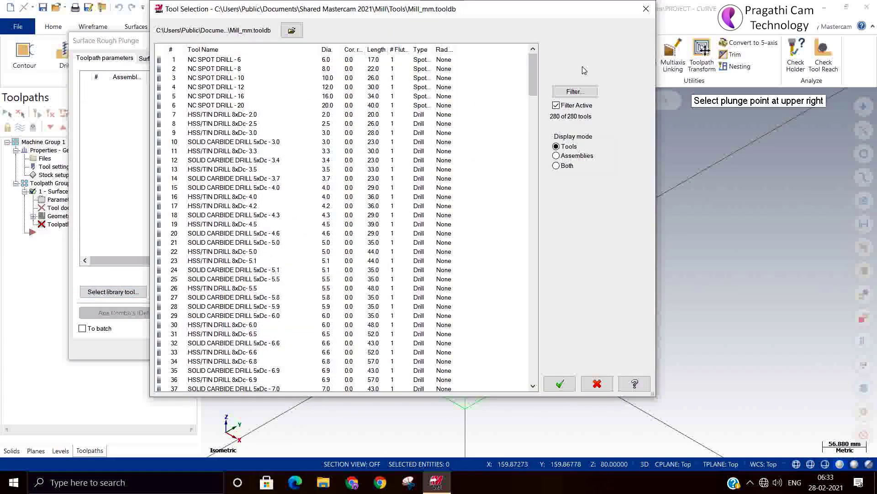
pyautogui.click(575, 92)
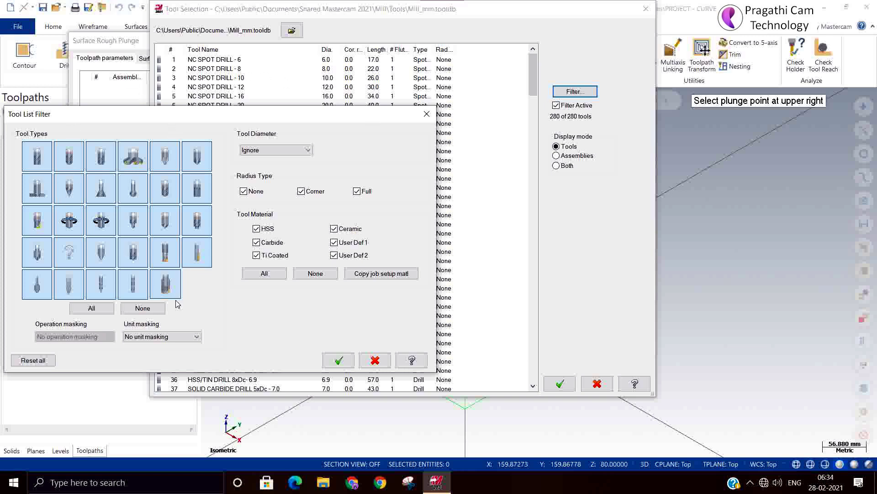
# - Filter the library to flat end mills and pick the FLAT END MILL - 16
pyautogui.click(142, 308)
pyautogui.click(37, 157)
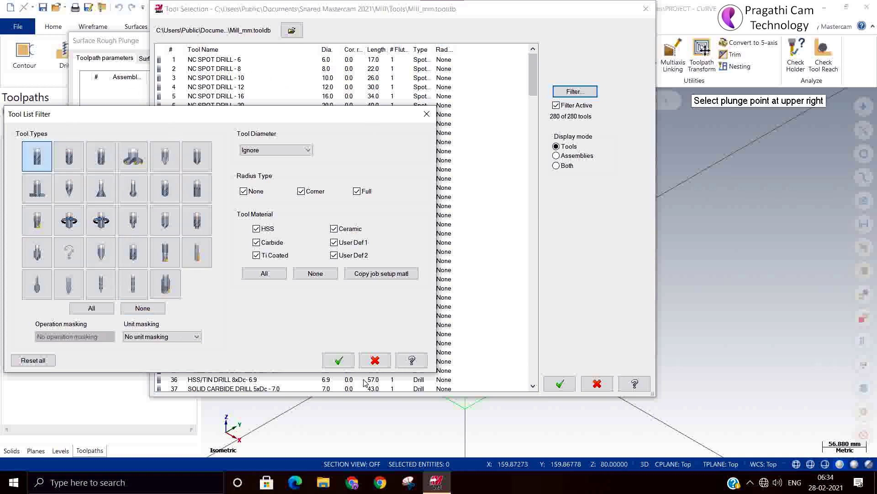
pyautogui.click(337, 360)
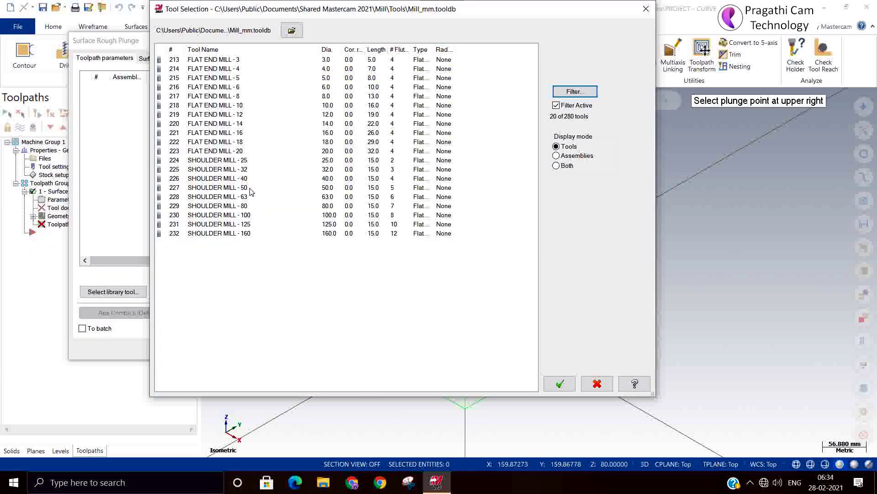
pyautogui.click(231, 133)
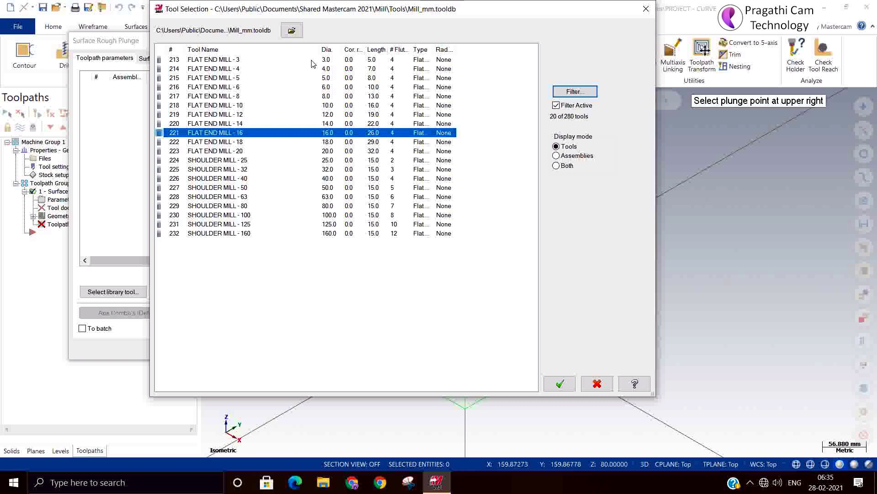
# - Close the library file browser and refilter the tool list to drills
pyautogui.click(291, 30)
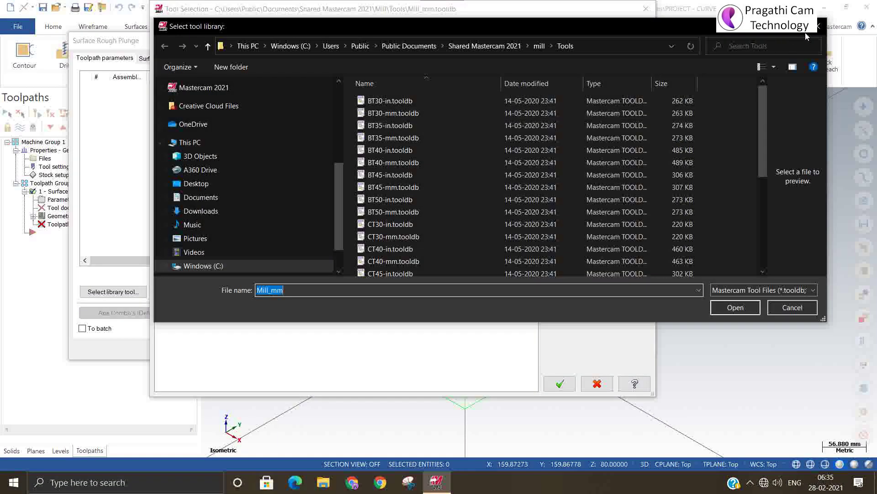
pyautogui.click(808, 26)
pyautogui.click(574, 91)
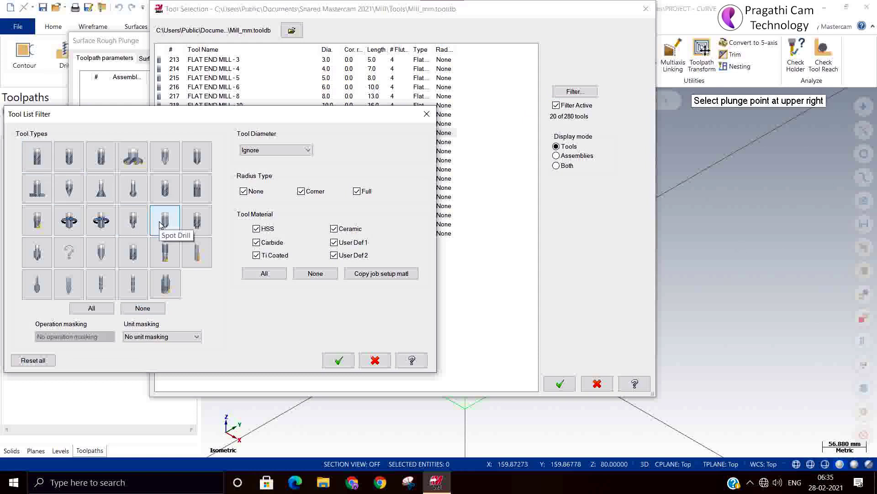
pyautogui.click(165, 187)
pyautogui.click(337, 360)
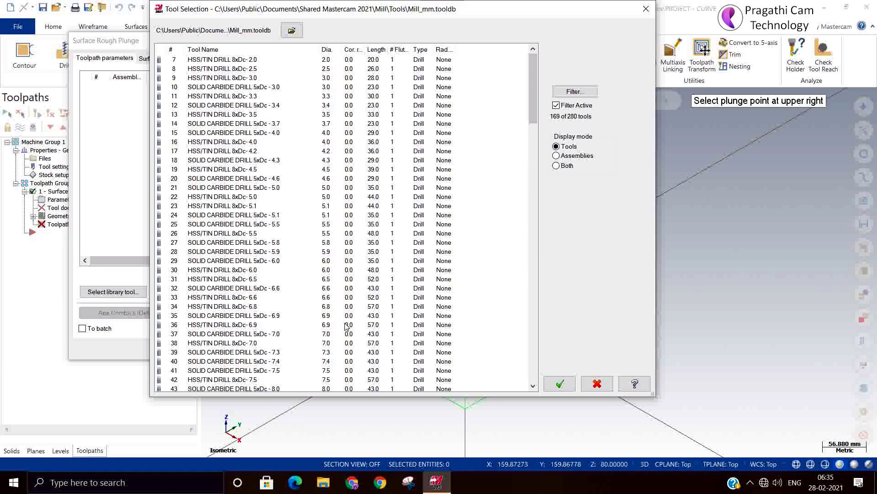
# - Select and confirm the SOLID CARBIDE DRILL 5xDc - 16.0
pyautogui.scroll(-14, 346, 325)
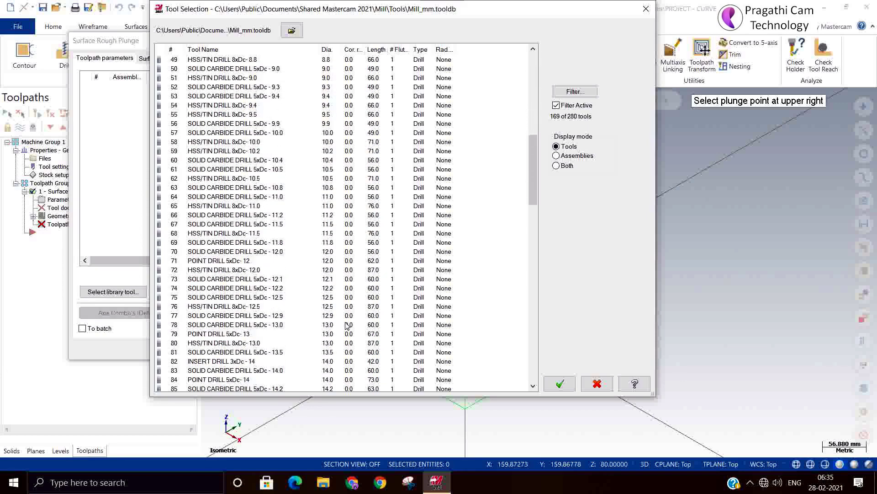
pyautogui.scroll(-4, 347, 325)
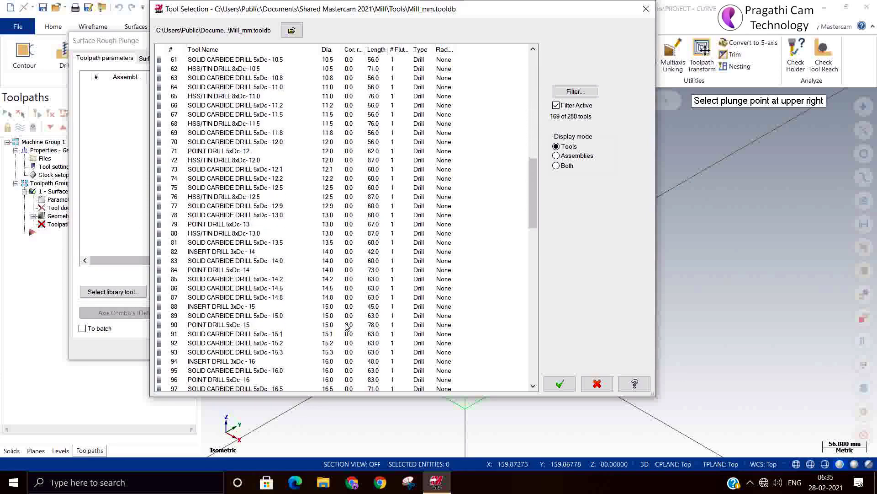
pyautogui.scroll(-1, 337, 355)
pyautogui.click(330, 346)
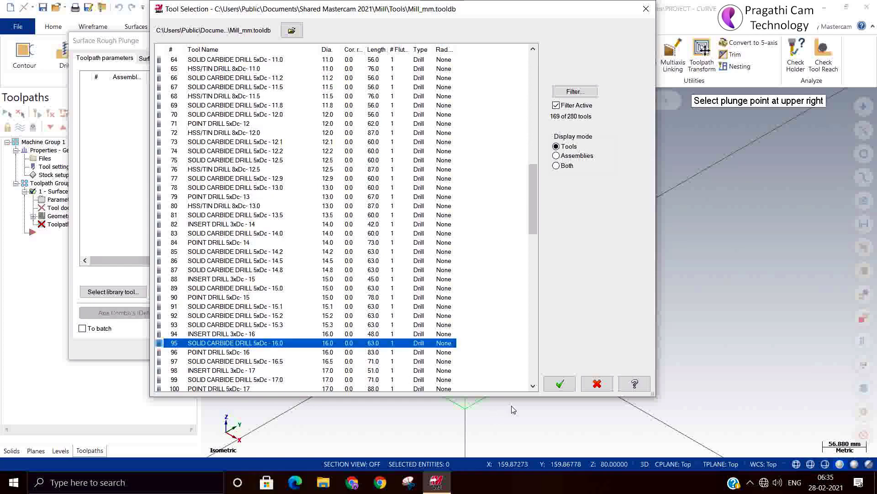
pyautogui.click(560, 384)
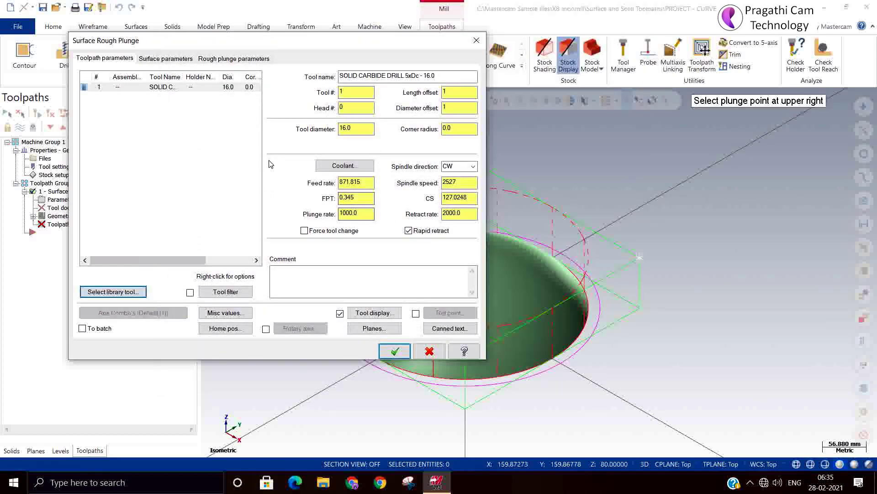
# - Set the 16 mm drill to cutting speed 150 and feed per tooth 0.2, giving 2984 spindle speed and 596.8 feed rate
pyautogui.click(465, 212)
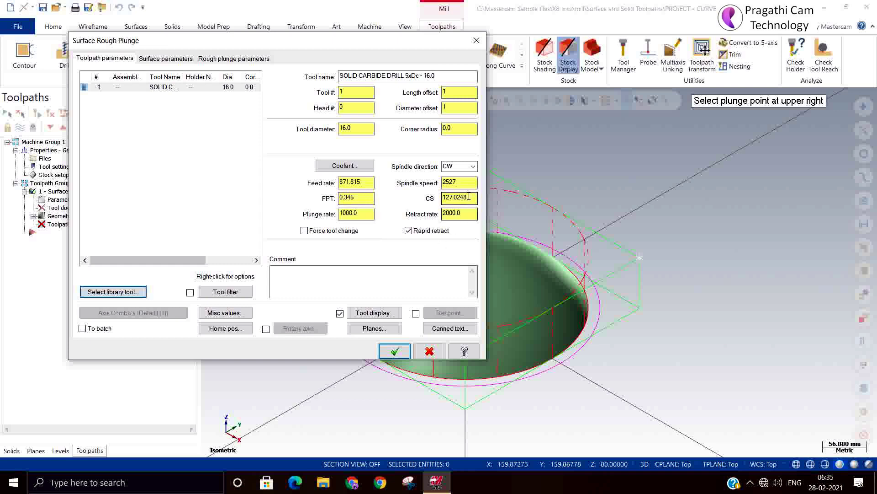
pyautogui.moveTo(469, 197); pyautogui.dragTo(418, 187)
pyautogui.write('150')
pyautogui.press('Return')
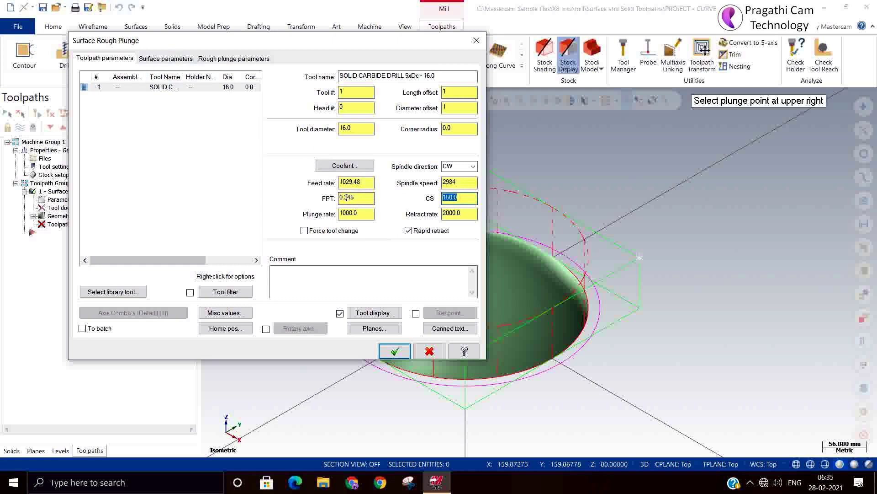
pyautogui.moveTo(365, 196); pyautogui.dragTo(351, 197)
pyautogui.write('2')
pyautogui.moveTo(360, 214); pyautogui.dragTo(259, 212)
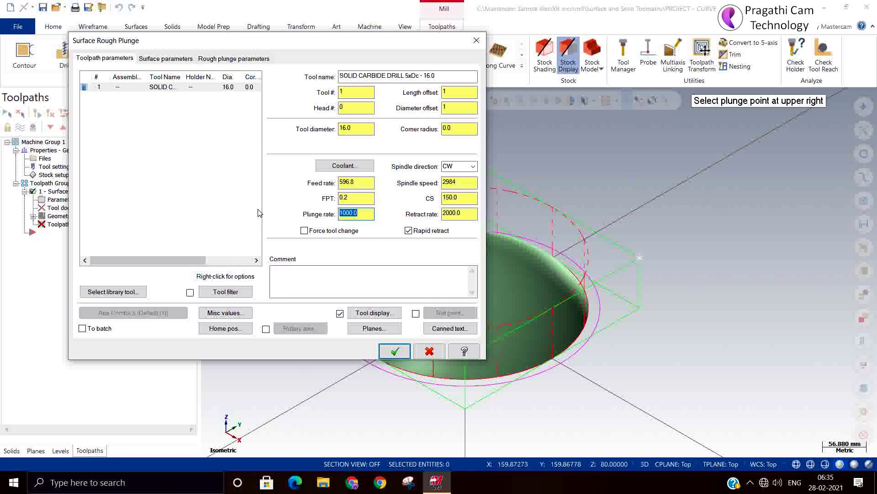
# - Raise the drill's feed per tooth to 0.32 so the feed rate becomes 954.88
pyautogui.click(166, 58)
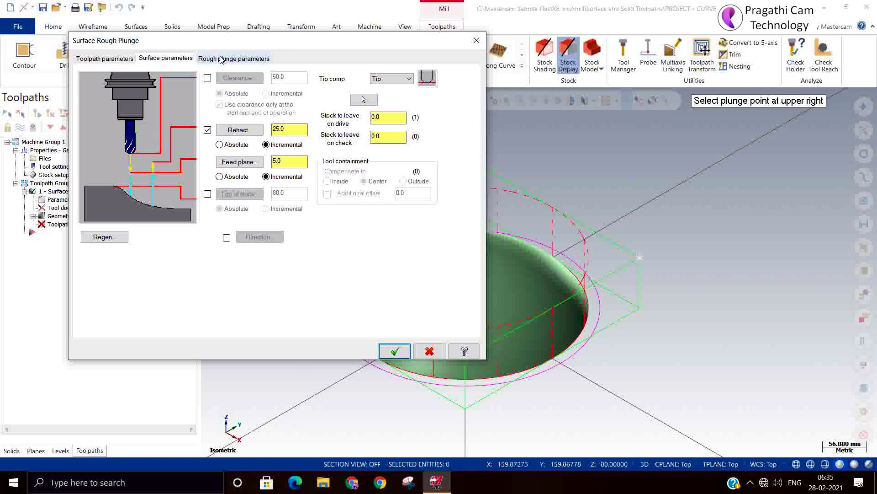
pyautogui.click(217, 62)
pyautogui.click(168, 64)
pyautogui.click(118, 60)
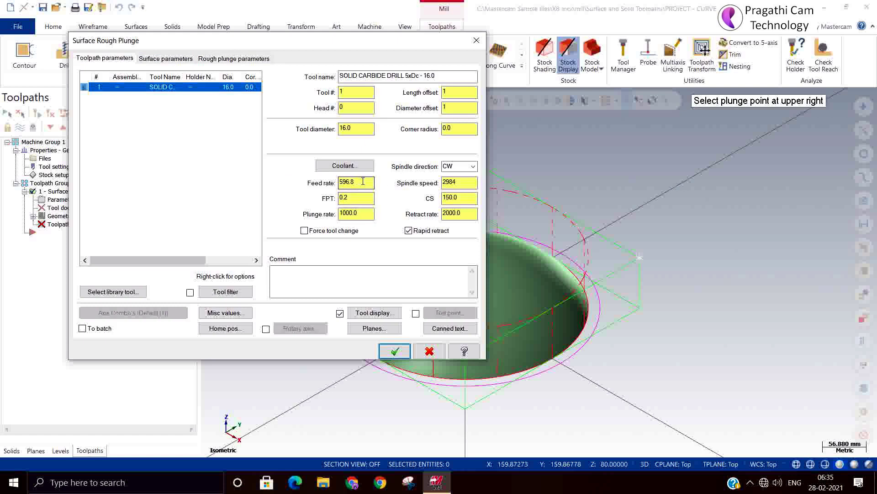
pyautogui.click(350, 214)
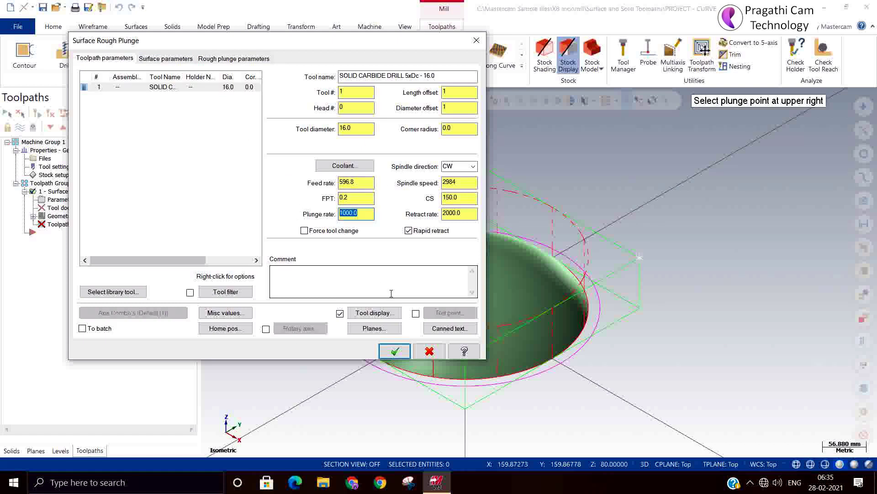
pyautogui.click(350, 197)
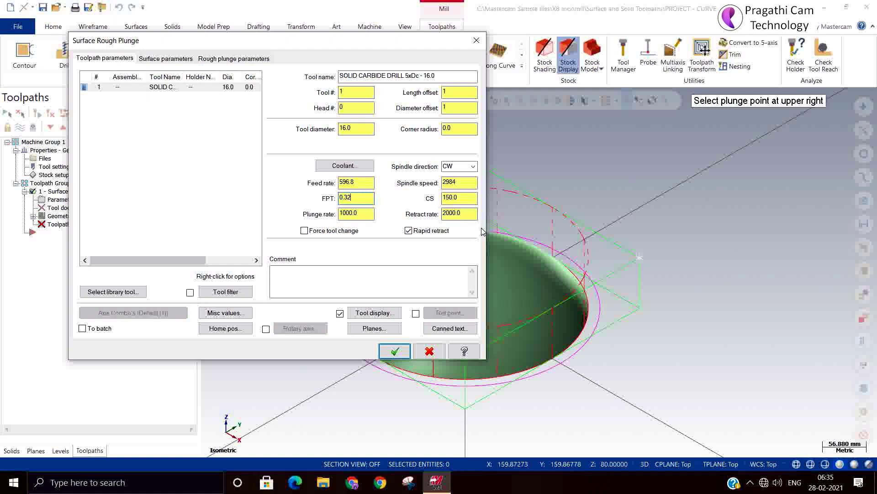
pyautogui.click(363, 217)
pyautogui.click(363, 217)
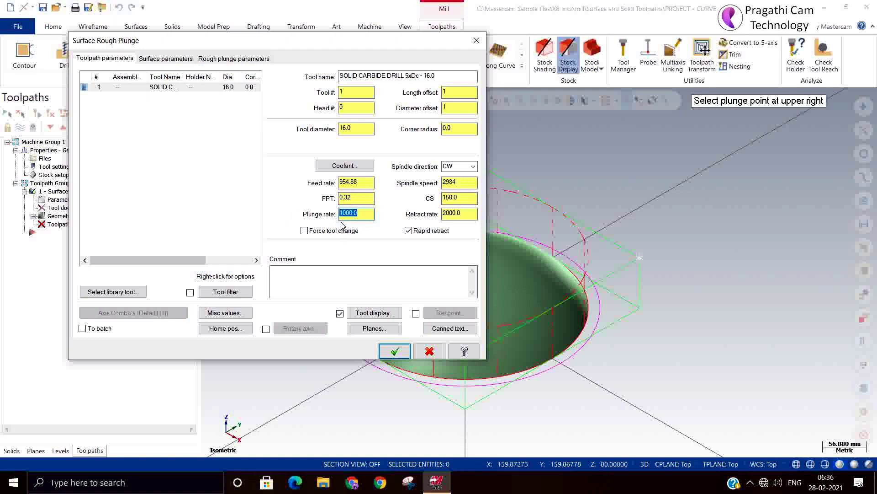
# - Check the stock-to-leave value, then start changing the rough plunge maximum stepover from 12.0 to 8
pyautogui.click(165, 58)
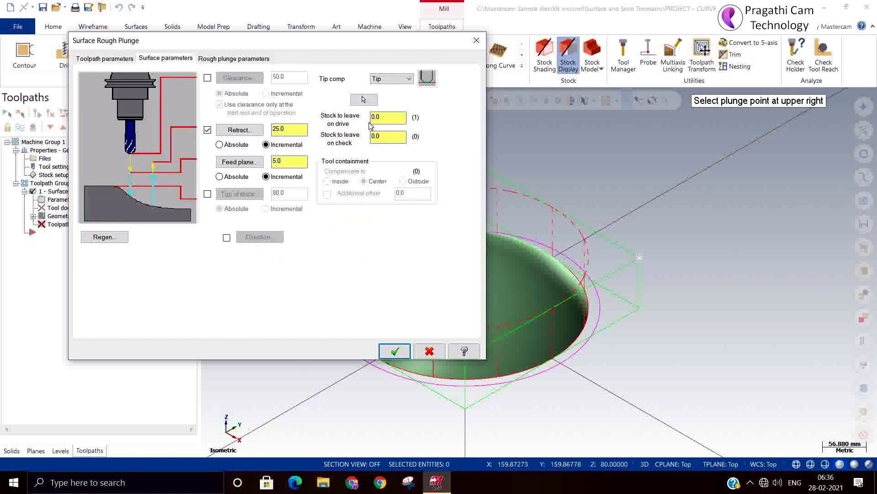
pyautogui.press('Tab')
pyautogui.click(229, 59)
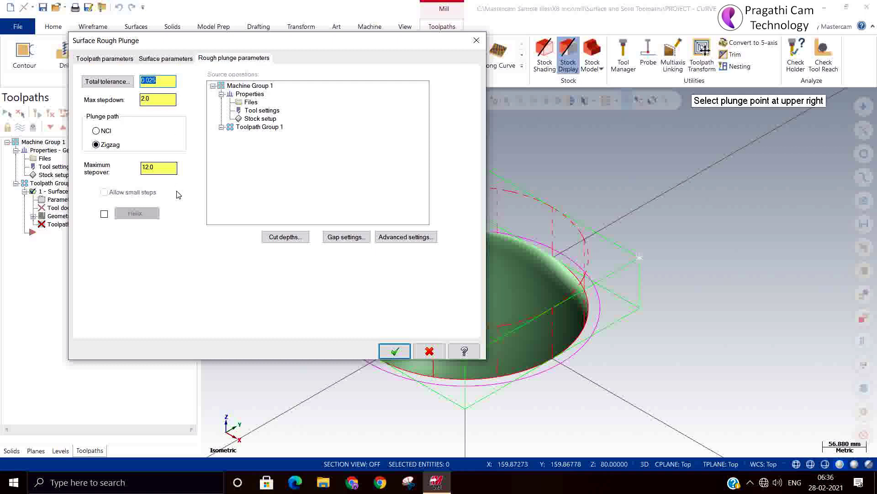
pyautogui.click(154, 168)
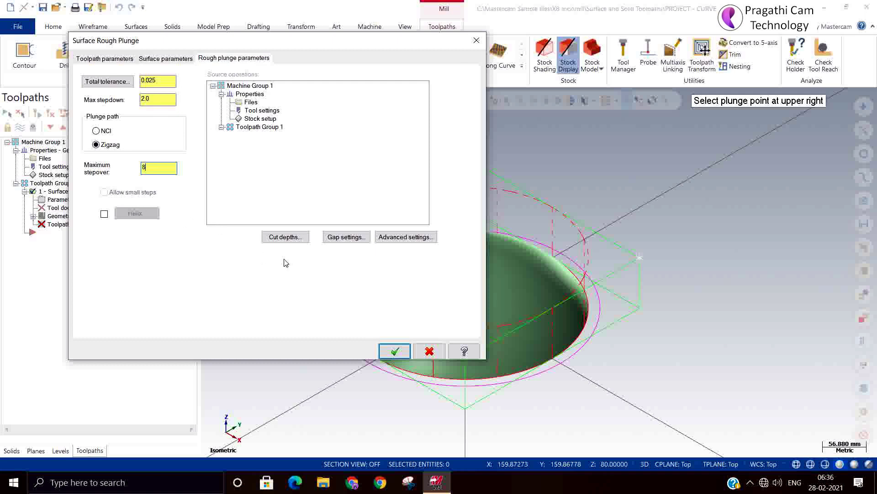
# - Accept the plunge settings to generate the toolpath, then verify it in Mastercam Simulator
pyautogui.click(394, 351)
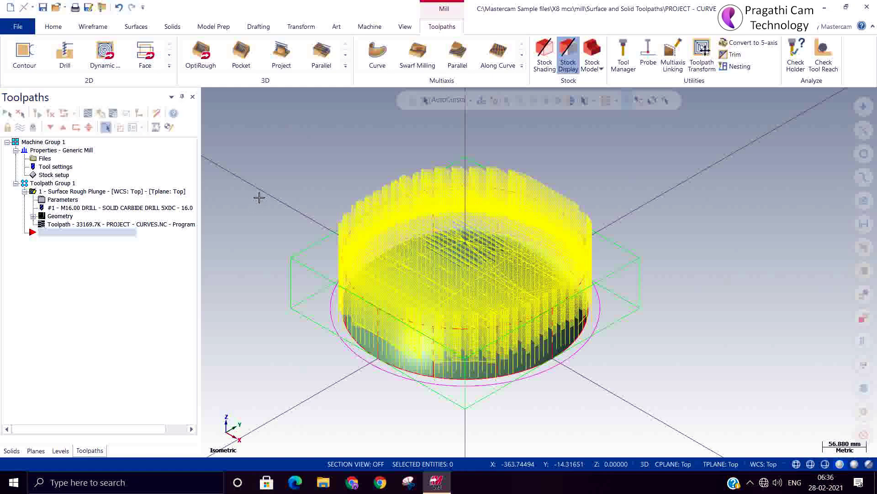
pyautogui.click(106, 114)
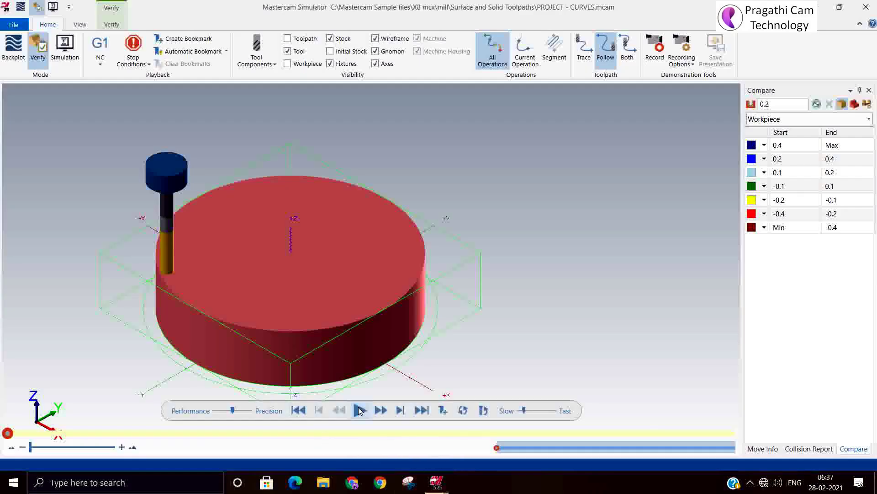
# - Play the plunge simulation at a faster speed, zooming in to watch the stepped dome finish
pyautogui.click(360, 411)
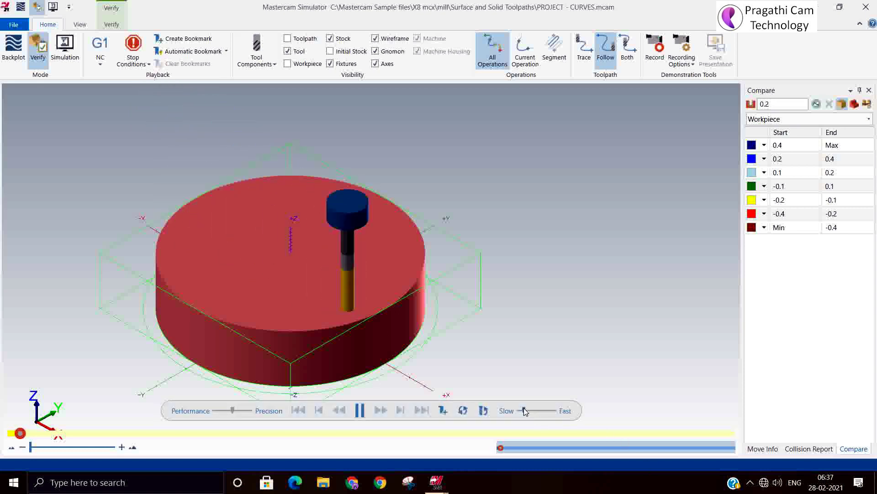
pyautogui.moveTo(524, 410); pyautogui.dragTo(555, 412)
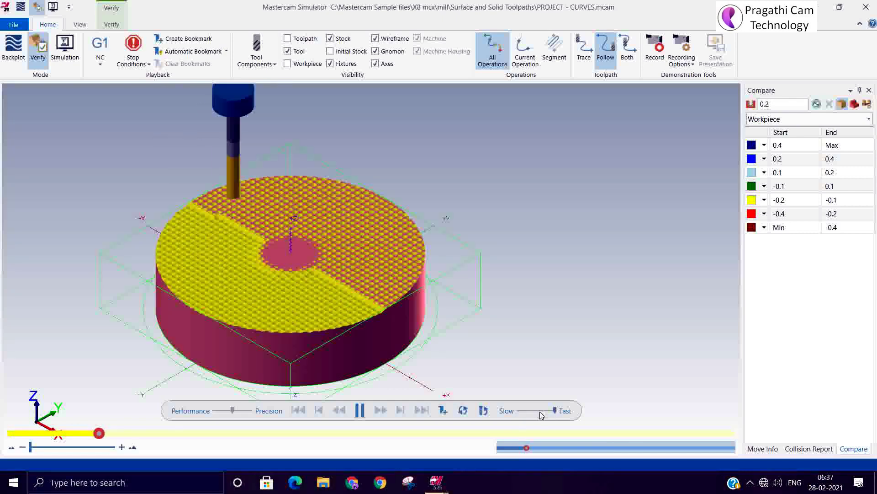
pyautogui.scroll(3, 279, 331)
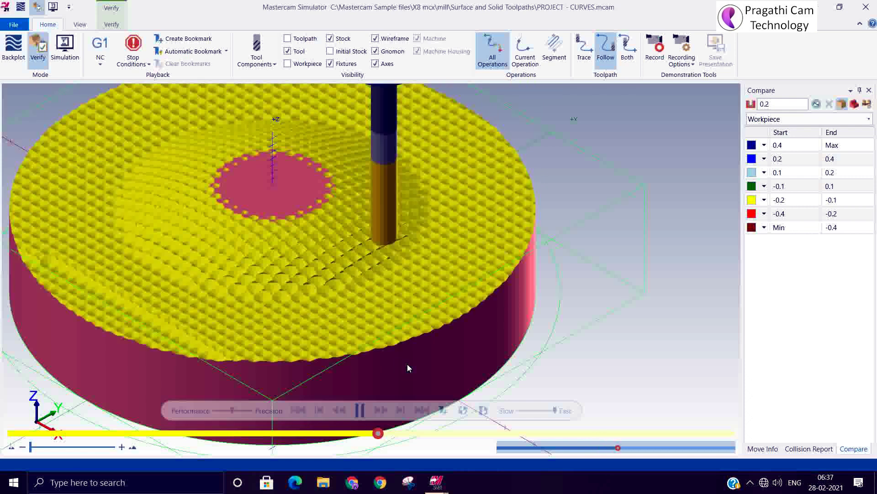
pyautogui.scroll(-3, 408, 364)
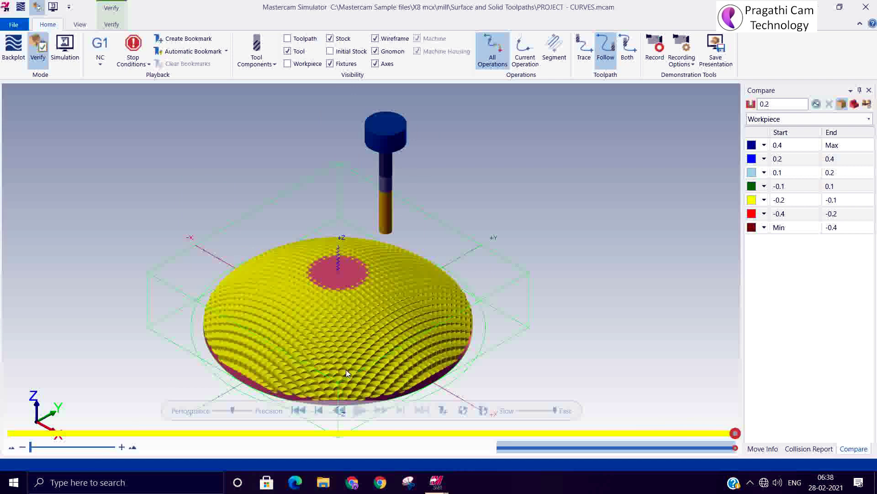
pyautogui.scroll(2, 346, 369)
pyautogui.moveTo(347, 369); pyautogui.dragTo(325, 384, button='middle')
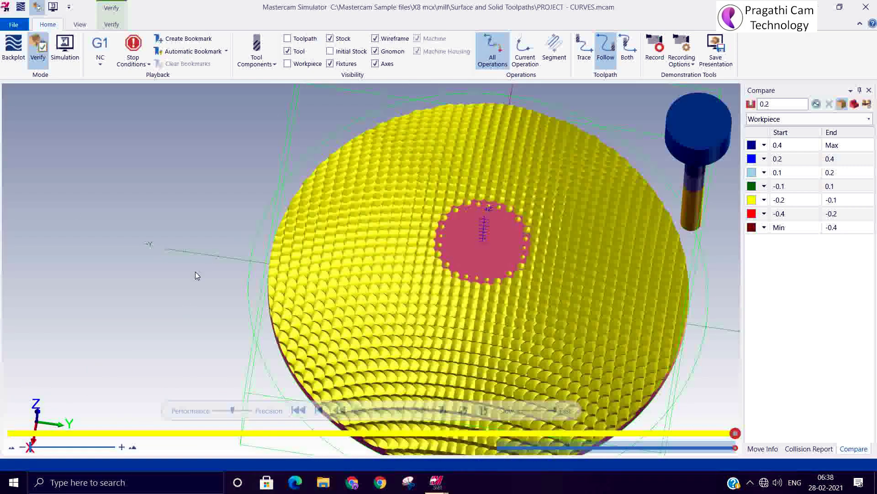
pyautogui.rightClick(128, 250)
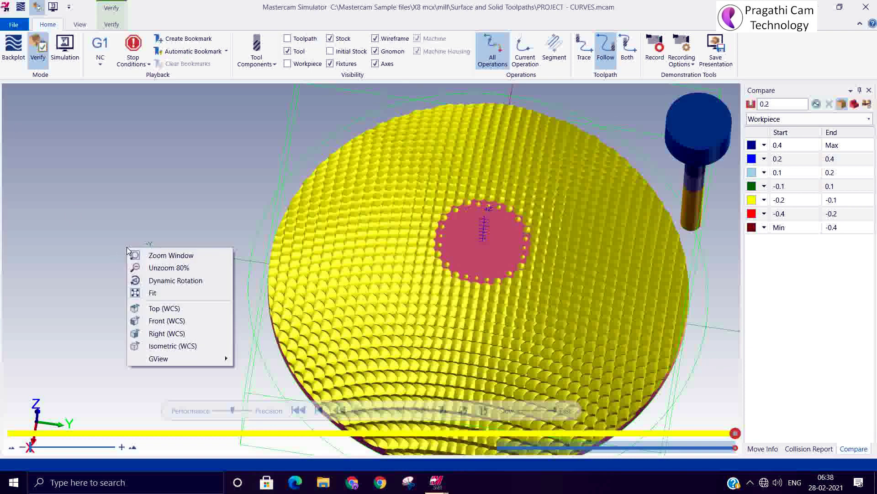
pyautogui.click(146, 312)
pyautogui.rightClick(211, 339)
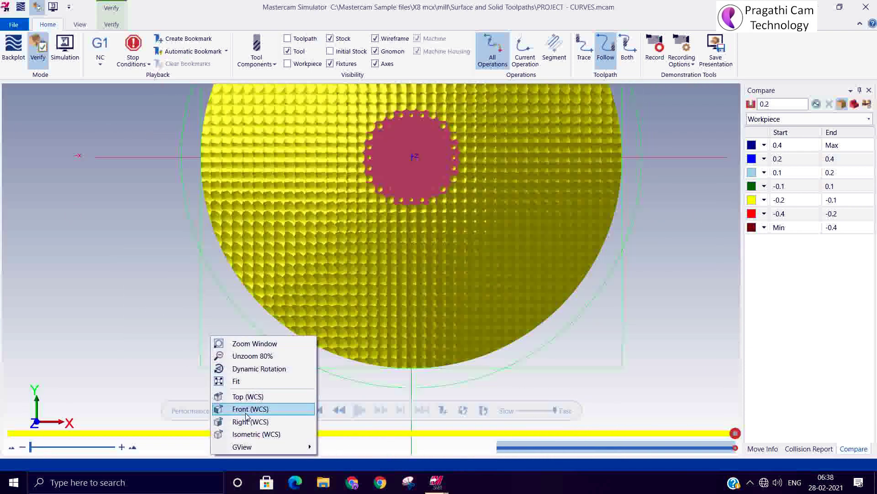
pyautogui.click(245, 421)
pyautogui.rightClick(245, 365)
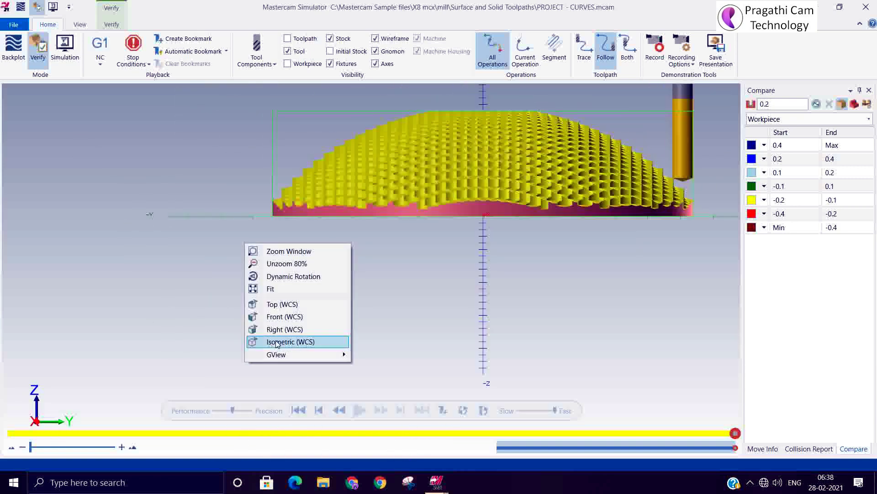
pyautogui.click(277, 343)
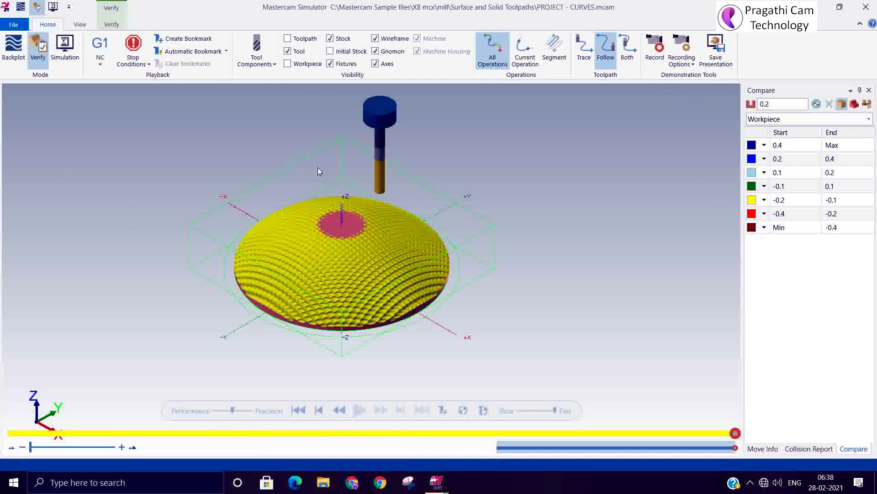
pyautogui.scroll(4, 318, 171)
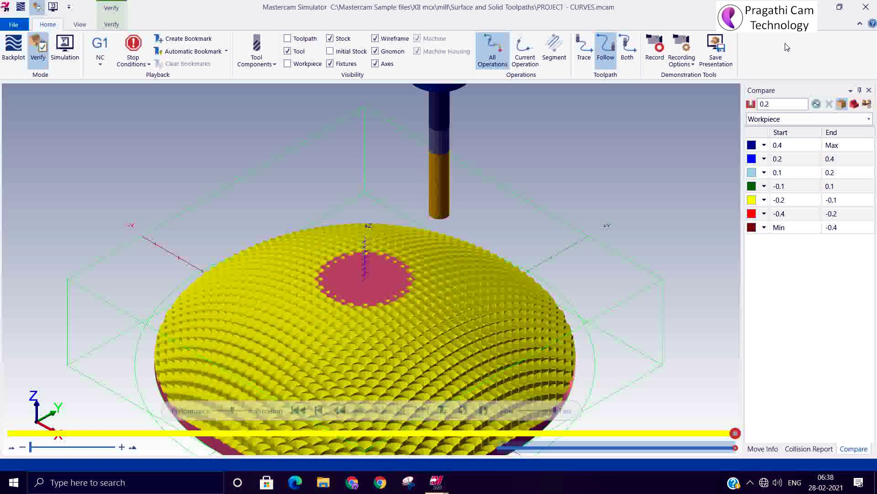
# - Close the simulator and browse the Toolpaths manager's Mill toolpaths > Surface rough / Surface finish menu
pyautogui.click(865, 8)
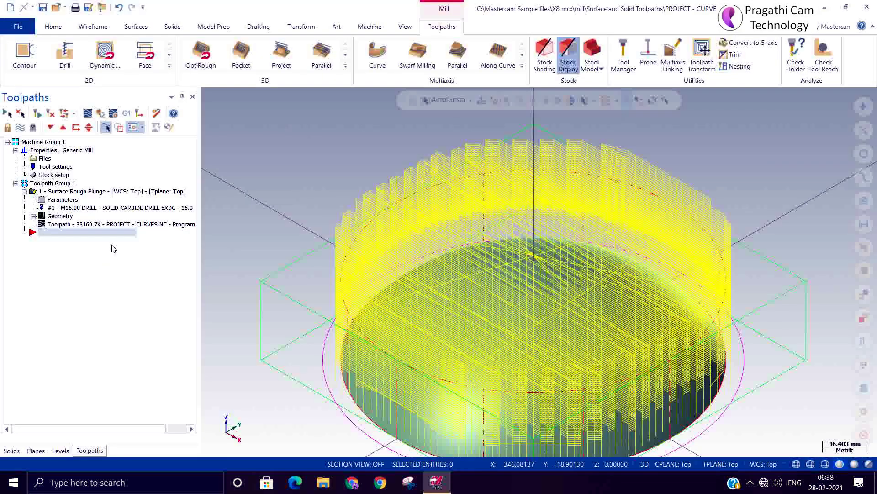
pyautogui.rightClick(113, 249)
pyautogui.moveTo(151, 193)
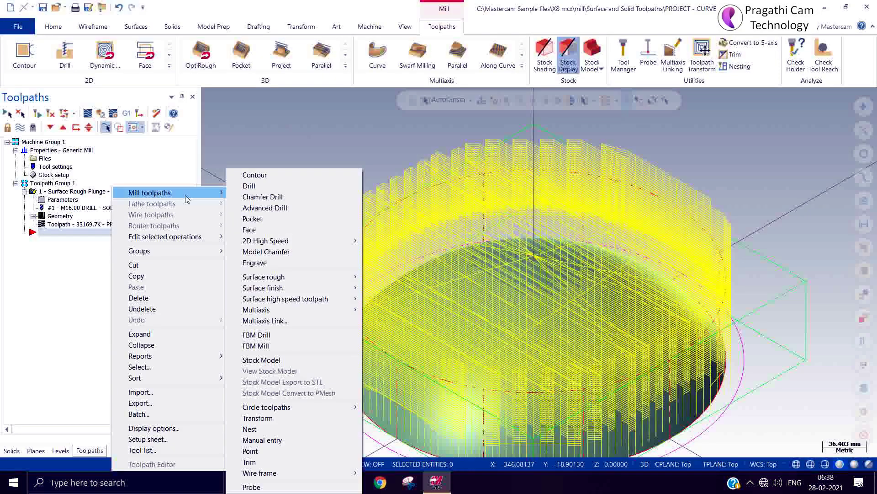
pyautogui.moveTo(273, 278)
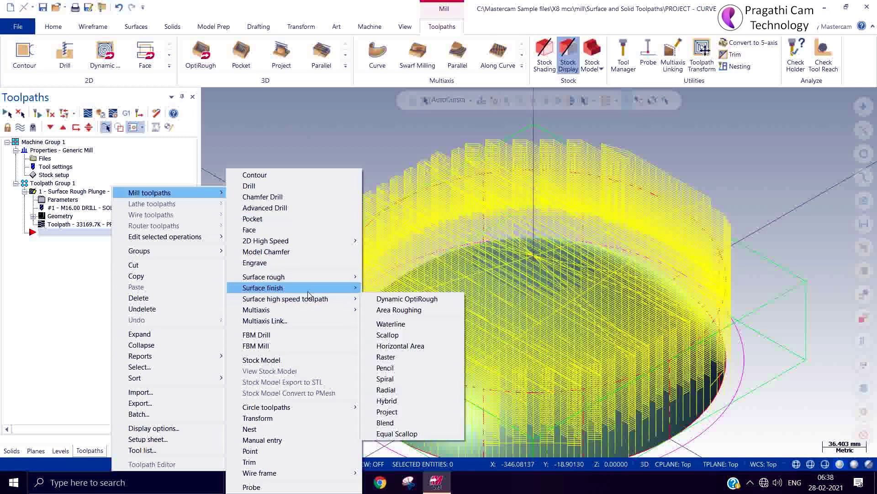
pyautogui.moveTo(308, 292)
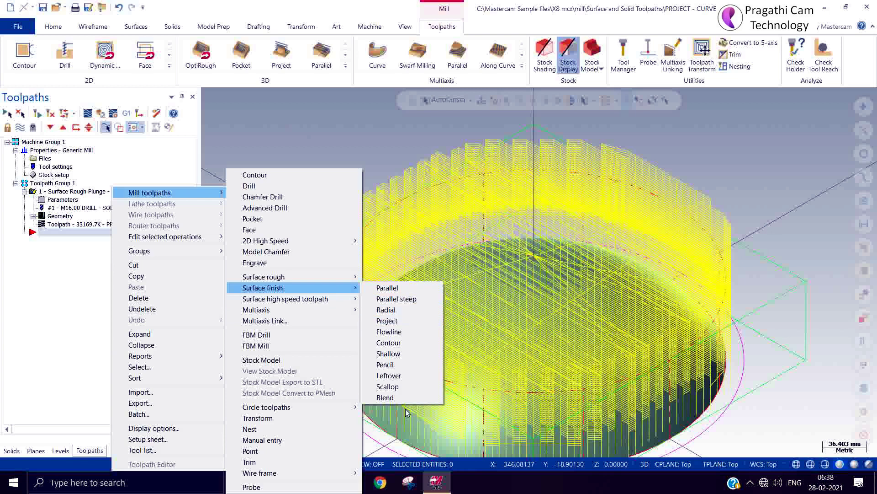